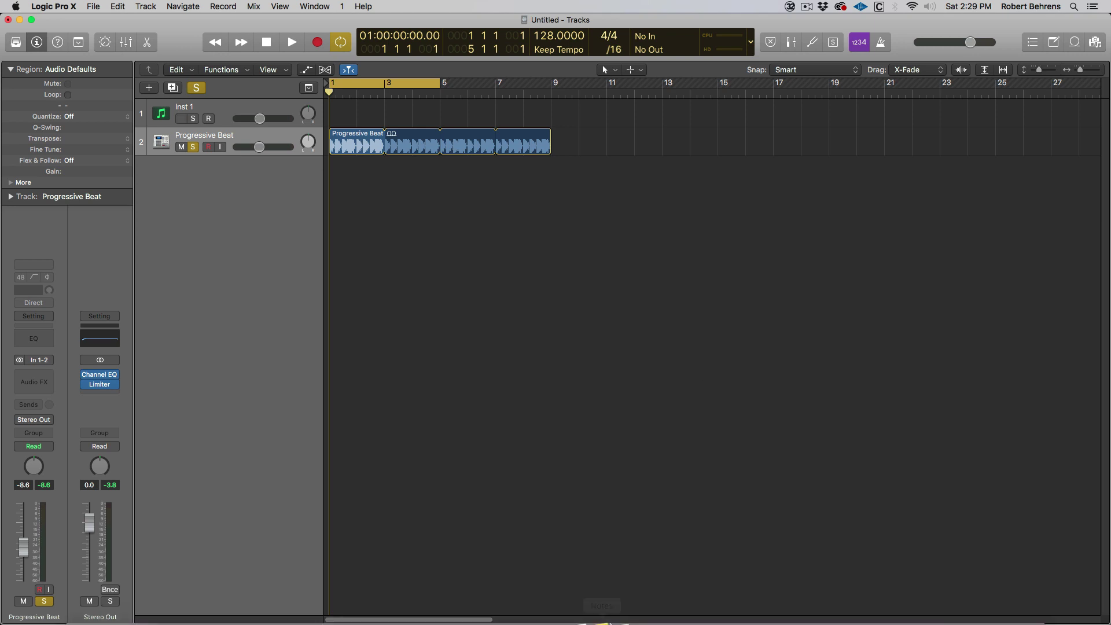
- Switch to the App Store, view the MIDIPlayer X product page, and put its window away
mouse_move(575, 621)
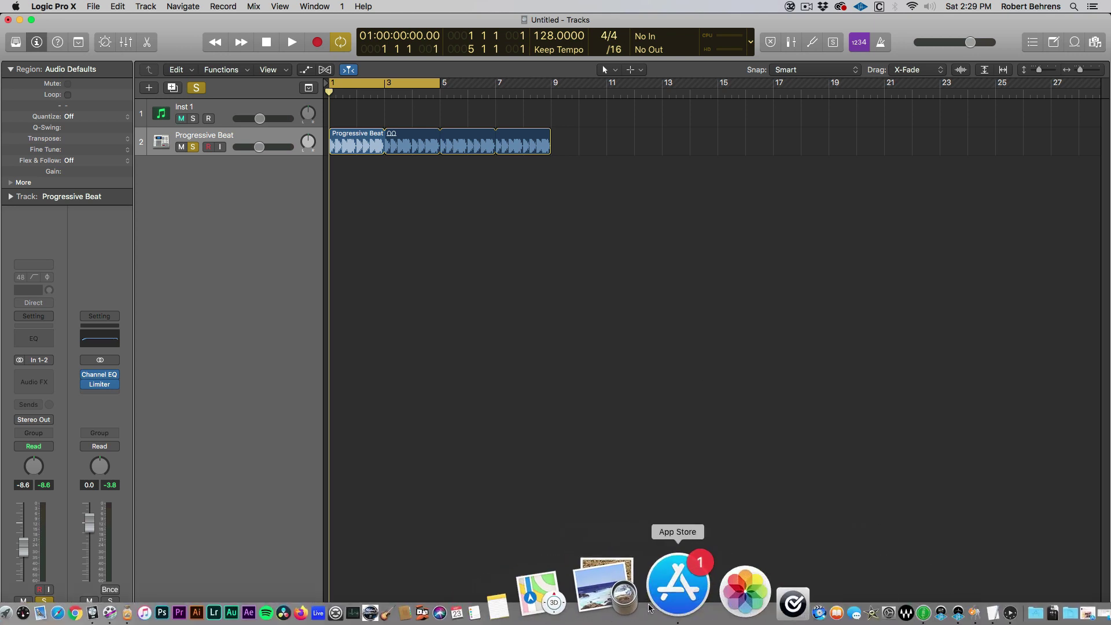
left_click(651, 602)
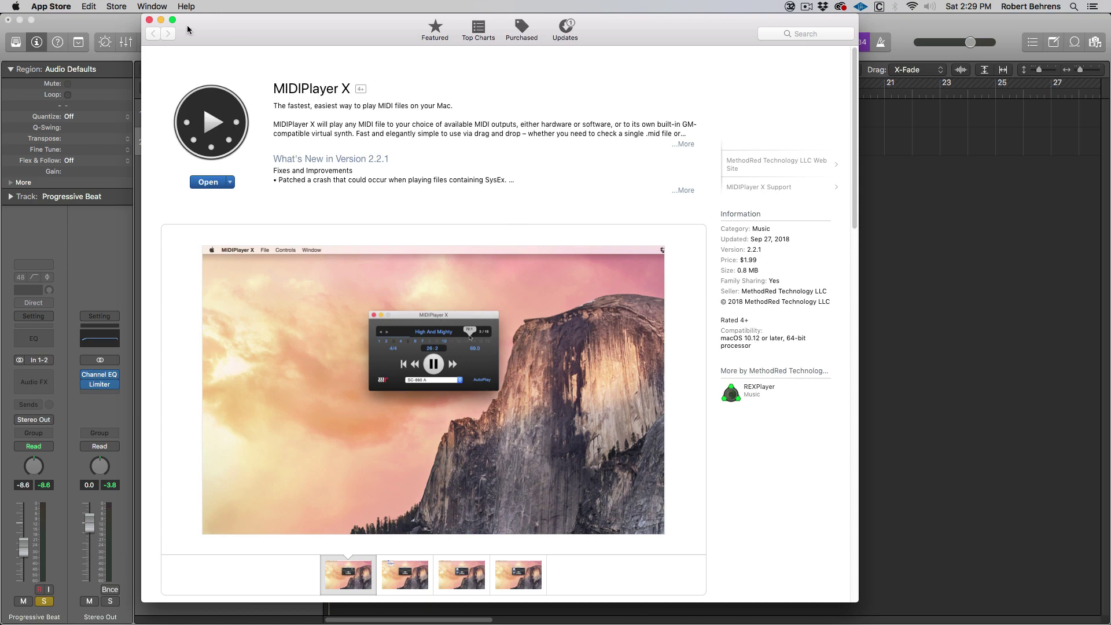
left_click(161, 20)
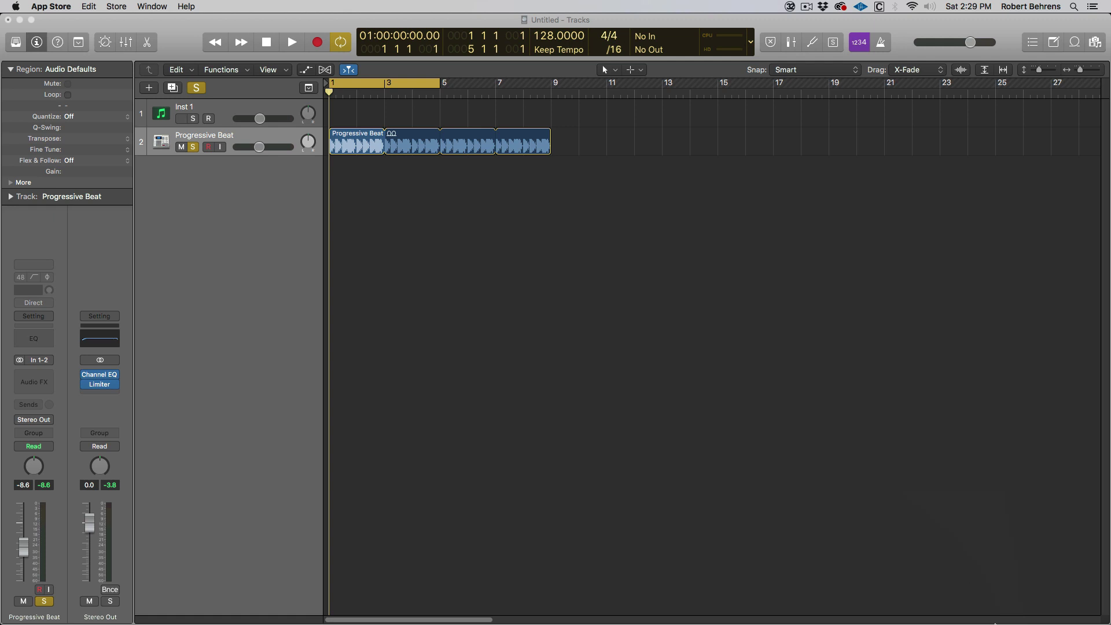
- Bring up MIDIPlayer X and load the Finder folder "ABPHE MIDI Files - Chord Progressions" into it
mouse_move(996, 618)
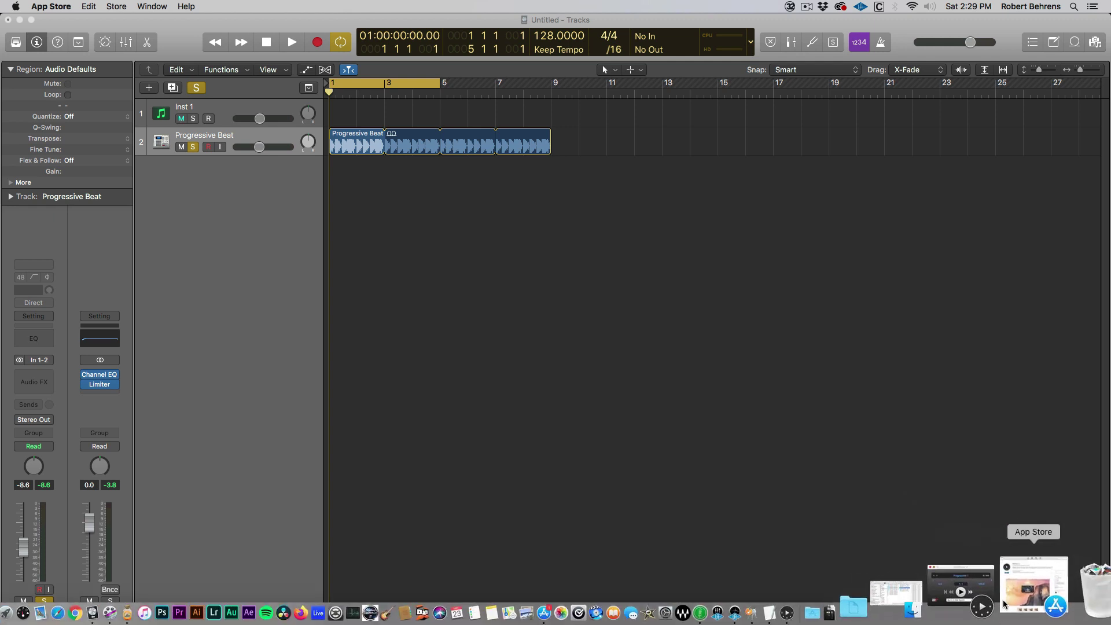
left_click(996, 602)
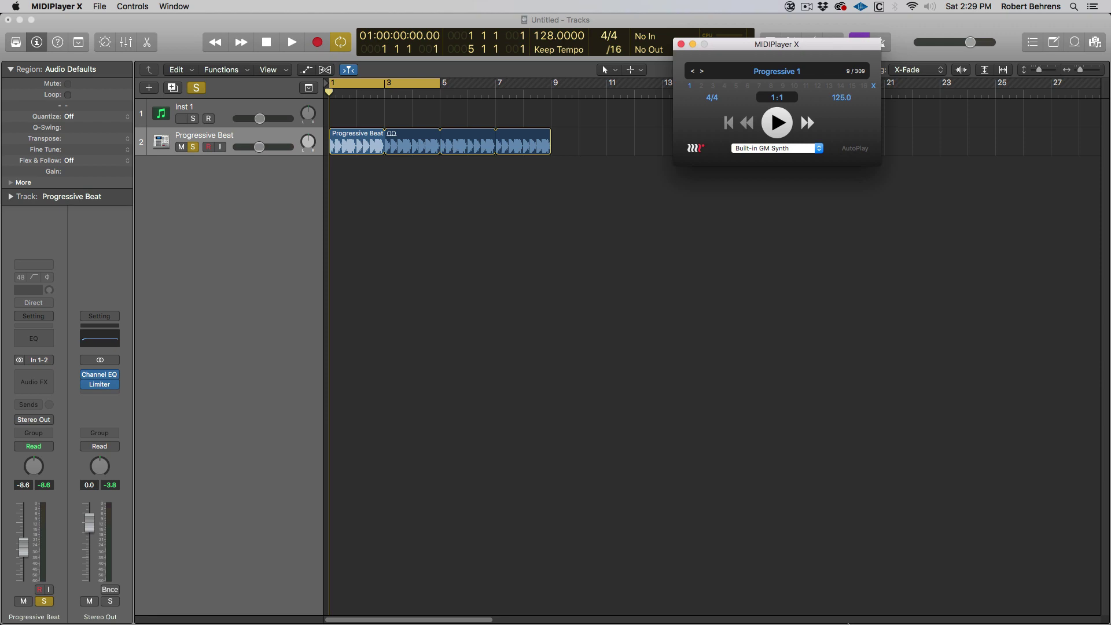
mouse_move(796, 615)
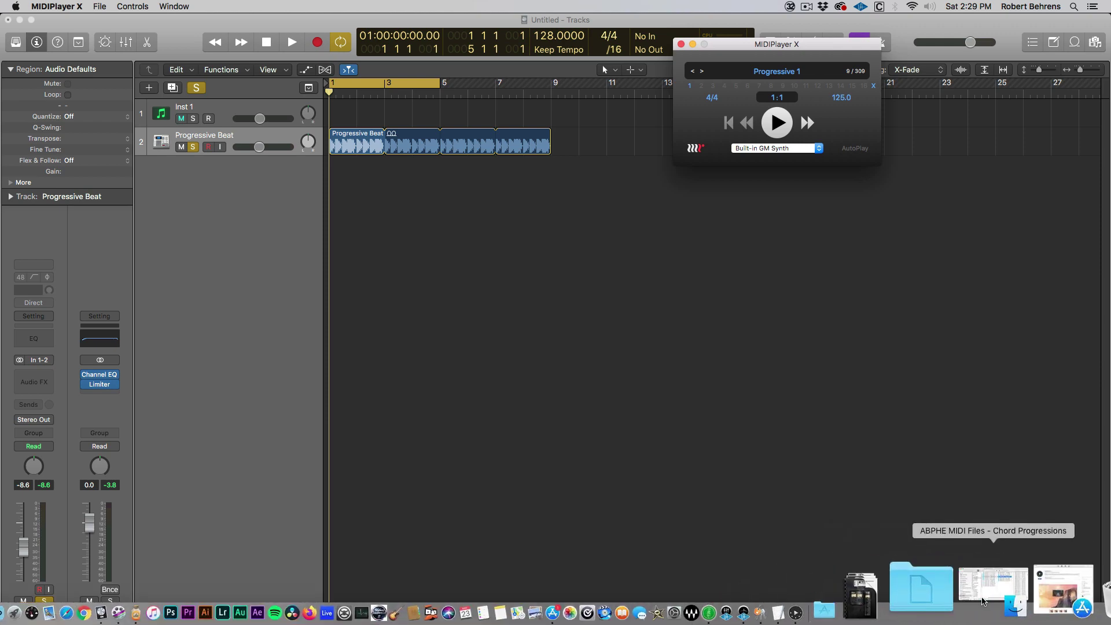
left_click(975, 599)
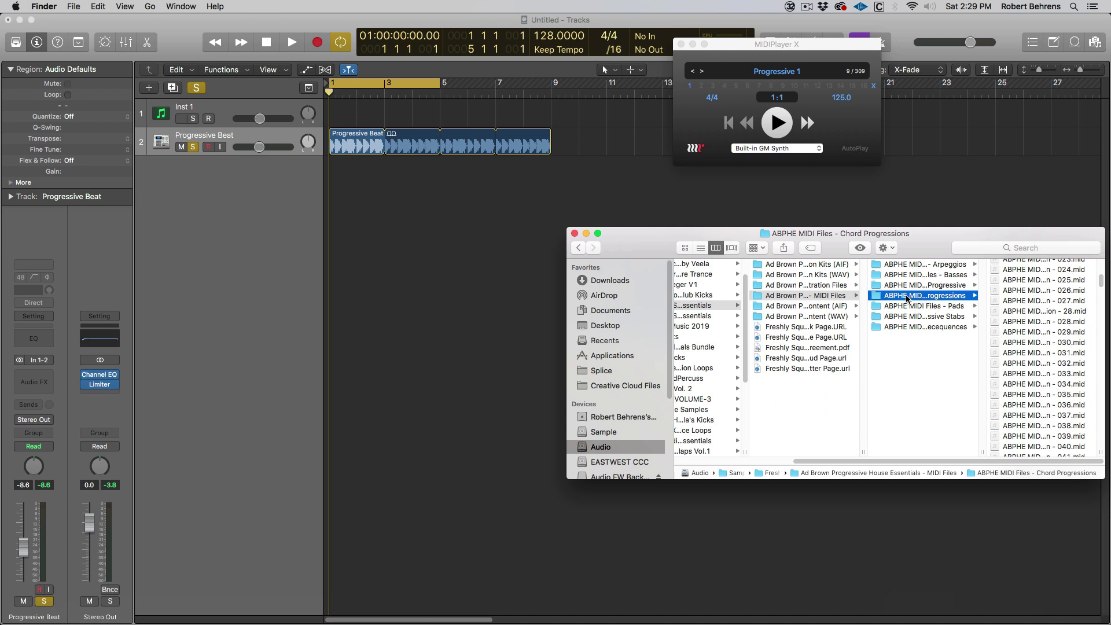
left_click_drag(908, 298, 875, 297)
left_click_drag(876, 297, 775, 93)
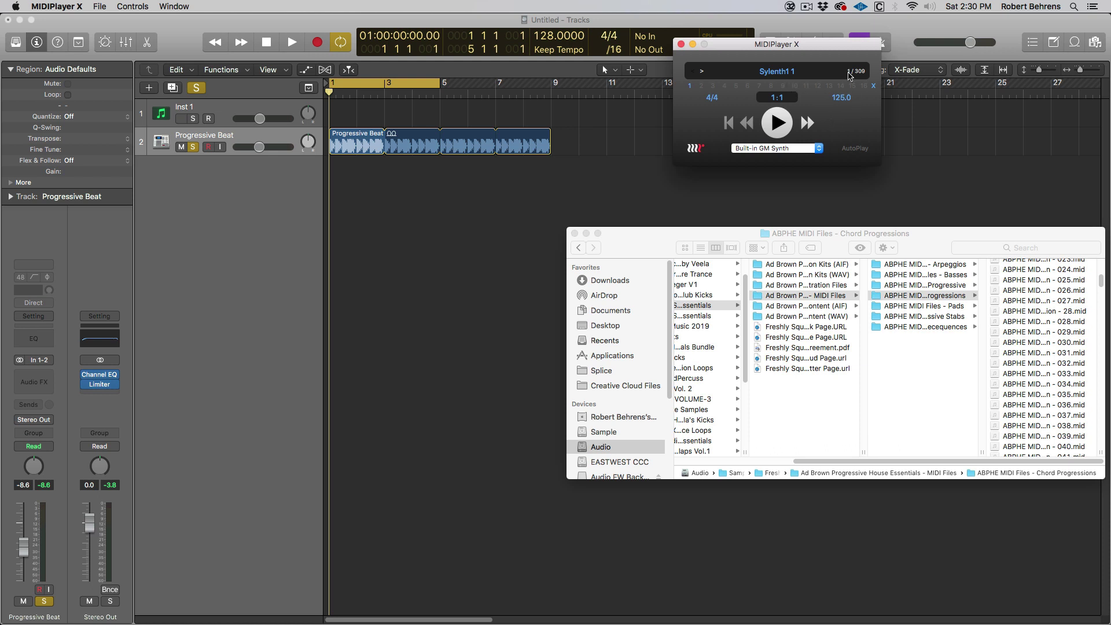
- Look through the MIDI files in the Chord Progressions folder and move the Finder window clear of the player
scroll(1024, 335, "up", 5)
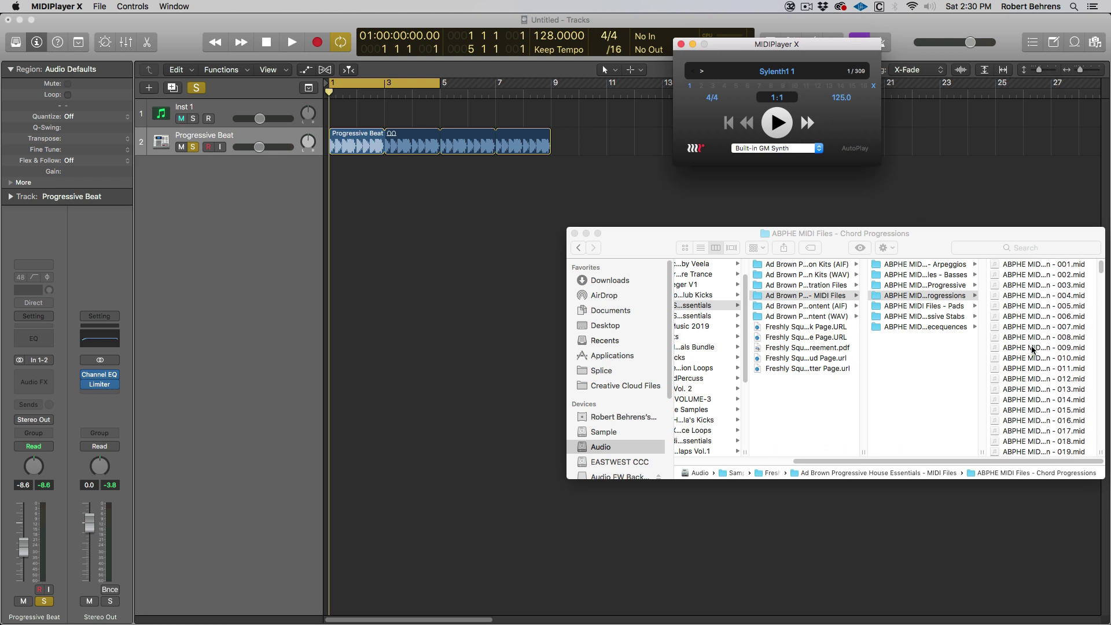
scroll(1046, 268, "down", 20)
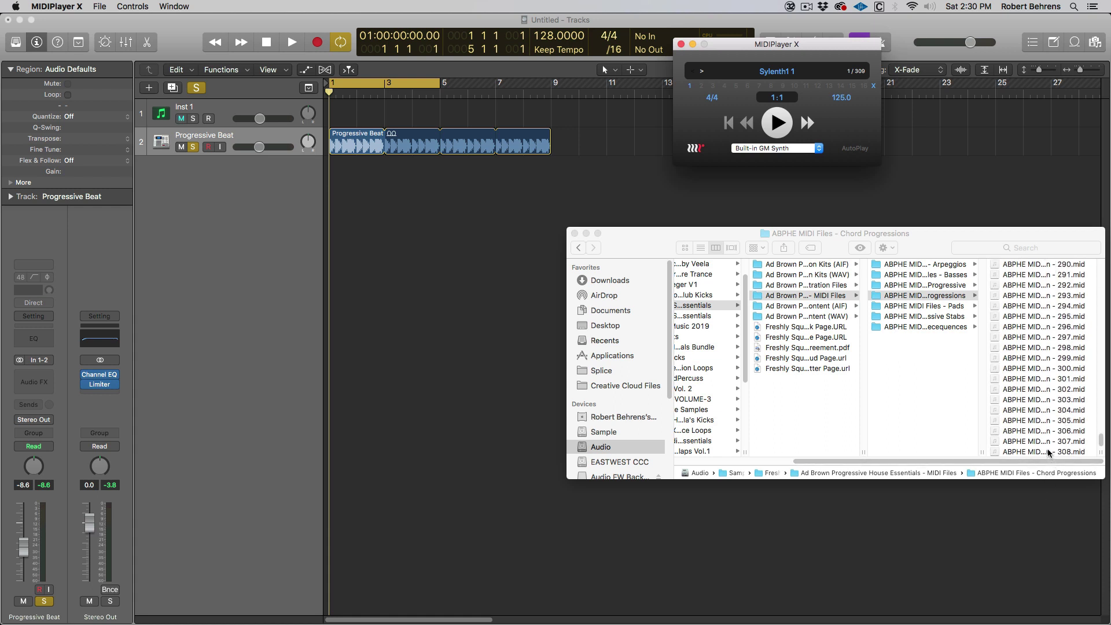
left_click_drag(846, 233, 798, 242)
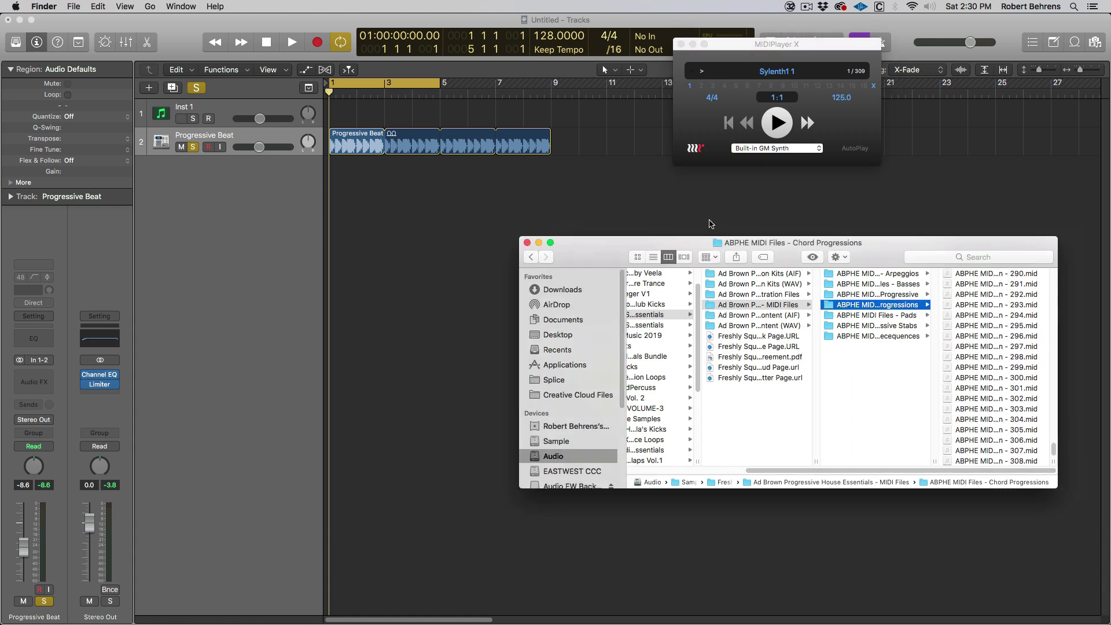
- Play the loaded Sylenth1 1 file briefly in MIDIPlayer X, pause it, and review the available playback commands
left_click(778, 123)
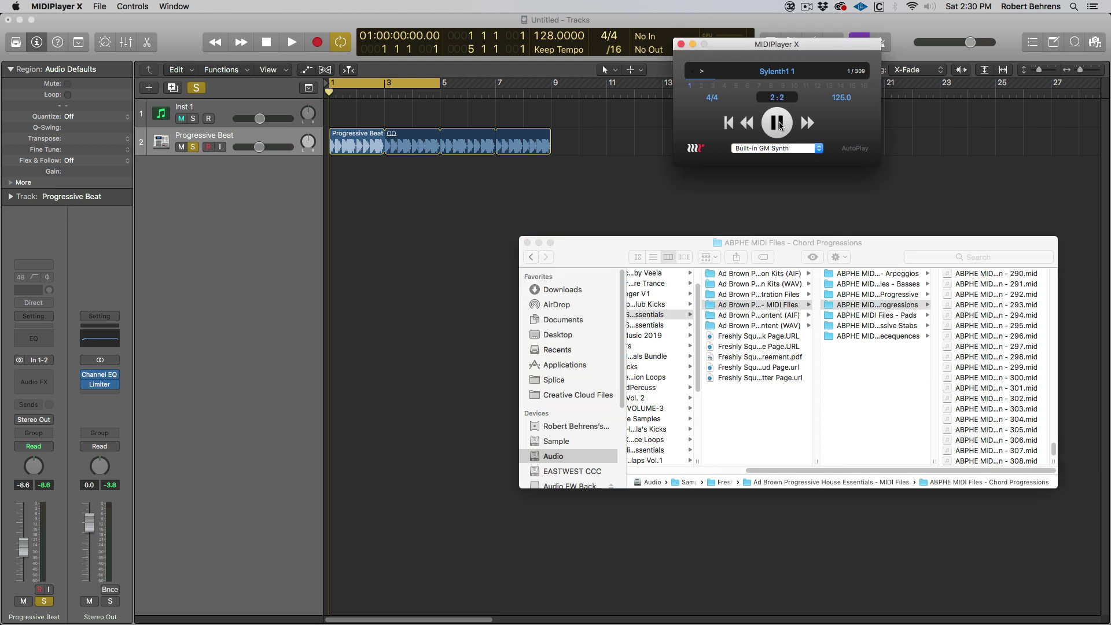
left_click(779, 124)
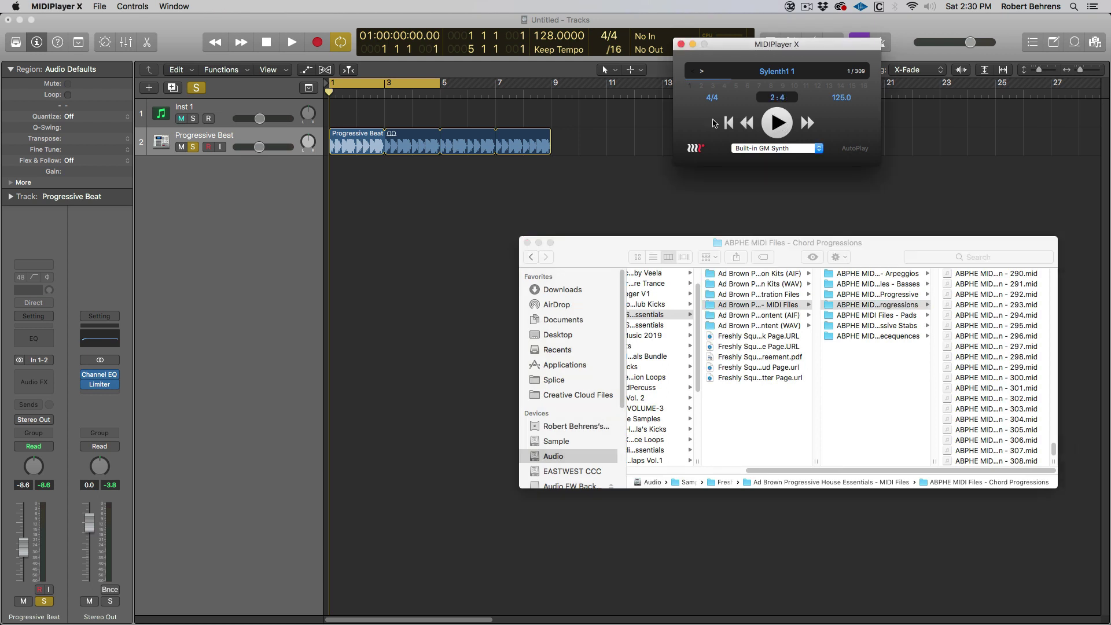
left_click(134, 8)
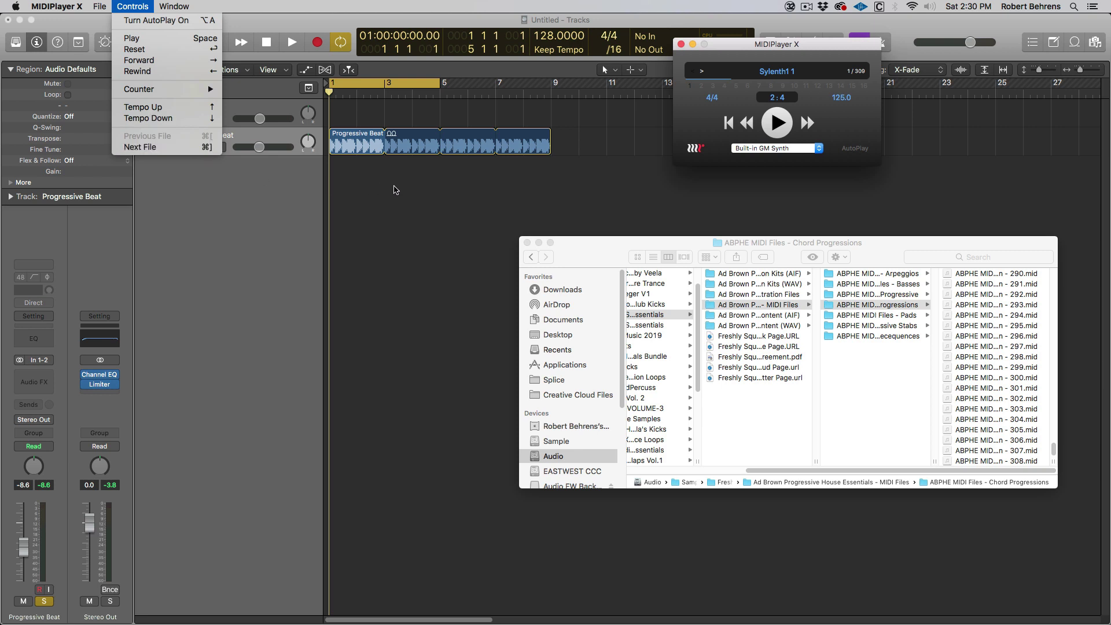
left_click(393, 190)
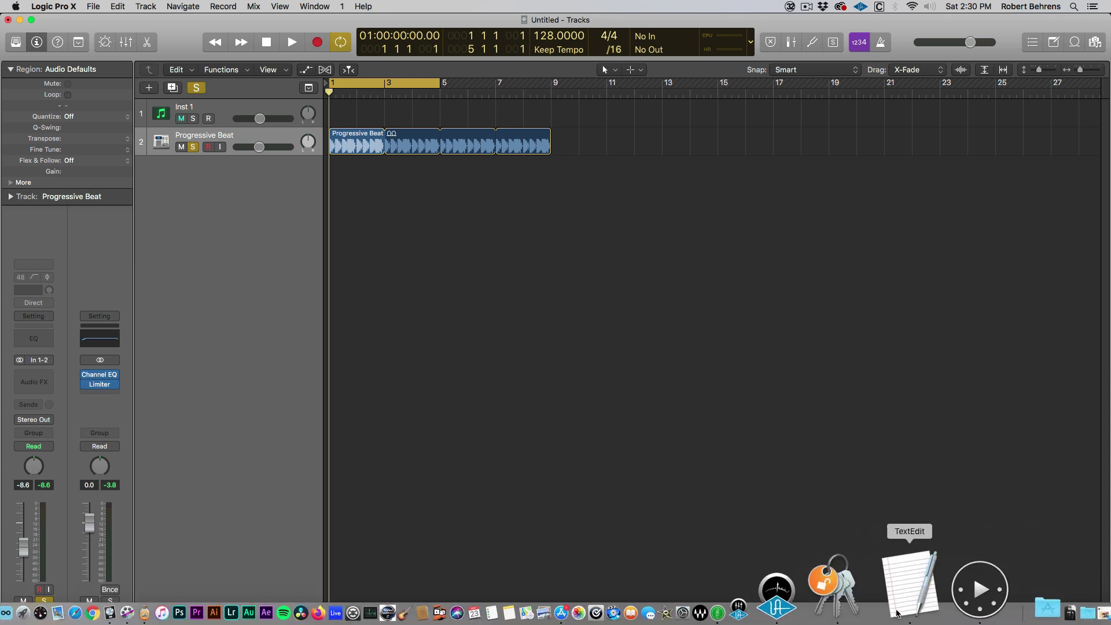
- Bring the MIDIPlayer X and Chord Progressions windows back into view and turn on AutoPlay
left_click(905, 585)
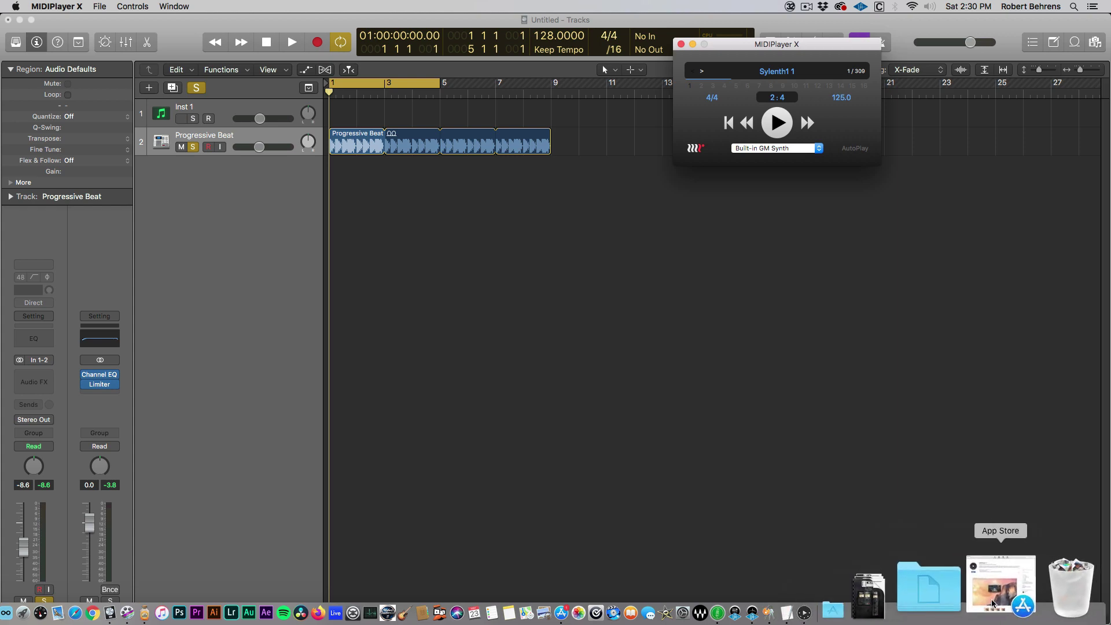
left_click(101, 586)
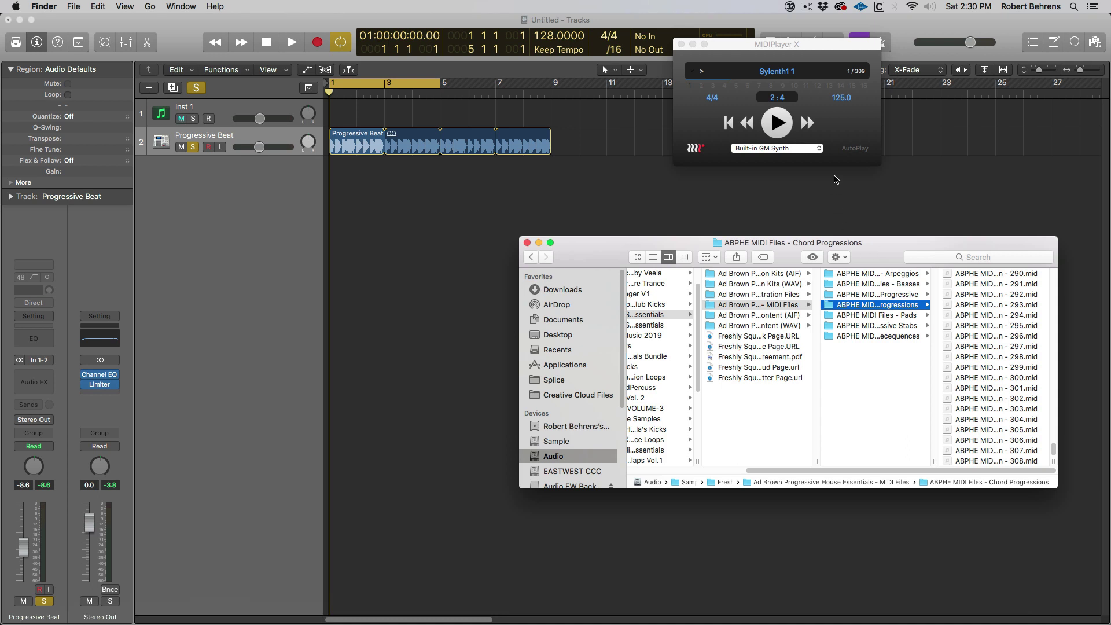
left_click(854, 153)
left_click(853, 149)
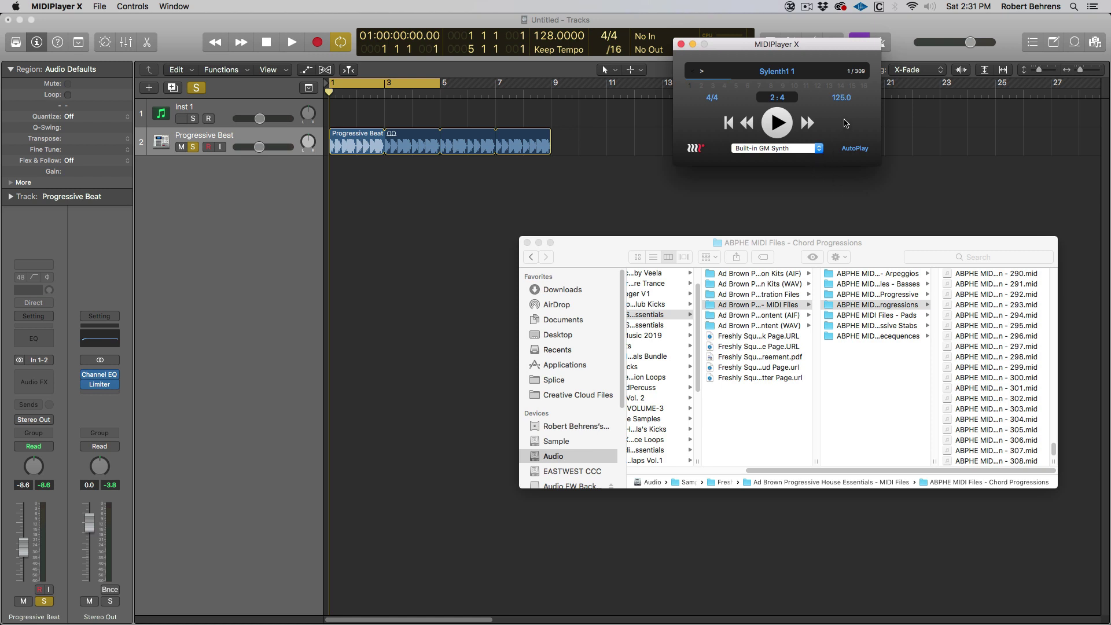
- Audition the chord progressions one after another up to file 12 and pause playback there
key("space")
key("super+Right")
key("super+Right")
key("super+Right")
key("super+Right")
key("super+Right")
key("super+Right")
key("super+Right")
left_click(778, 122)
- Import Chord Progressions file 012.mid onto the Inst 1 track without its tempo information and align the region to bar 1
scroll(987, 371, "up", 1)
scroll(987, 371, "up", 20)
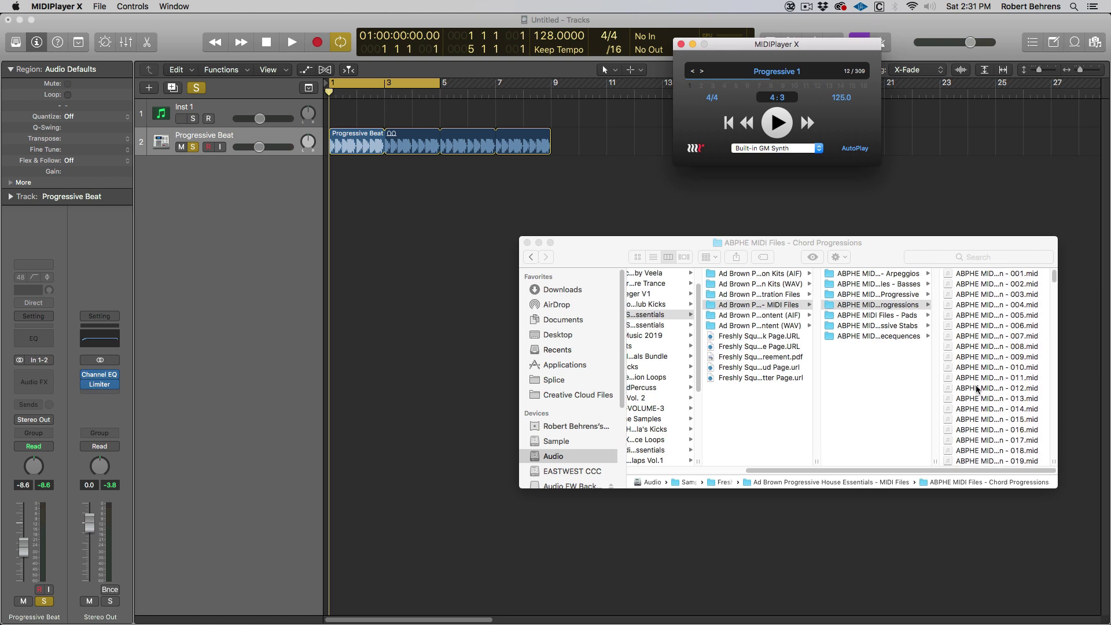
left_click_drag(976, 389, 357, 108)
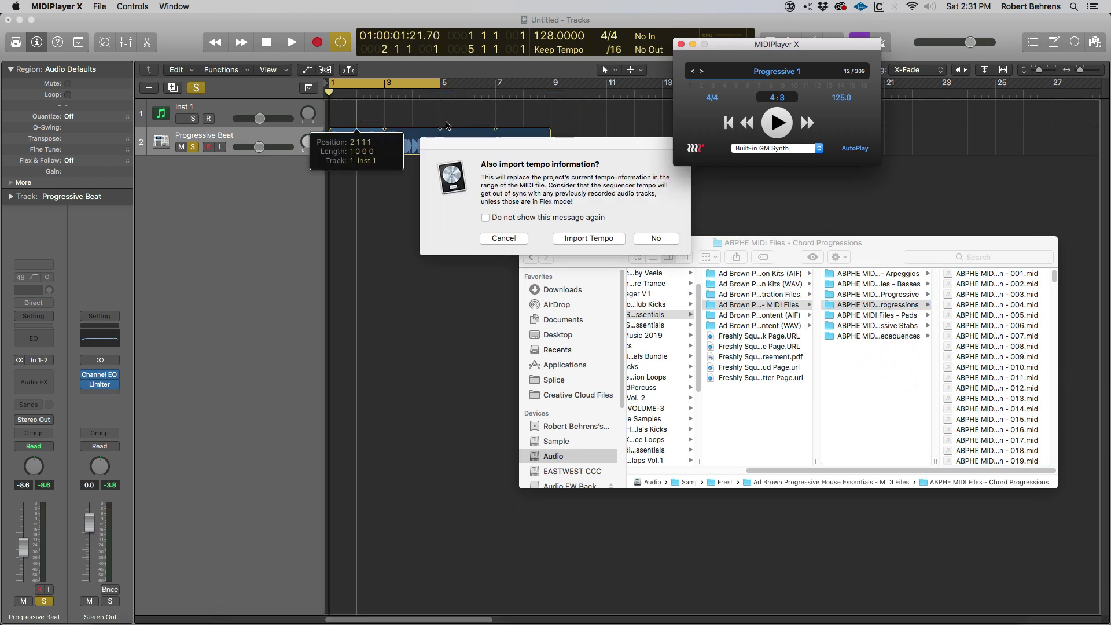
left_click(655, 238)
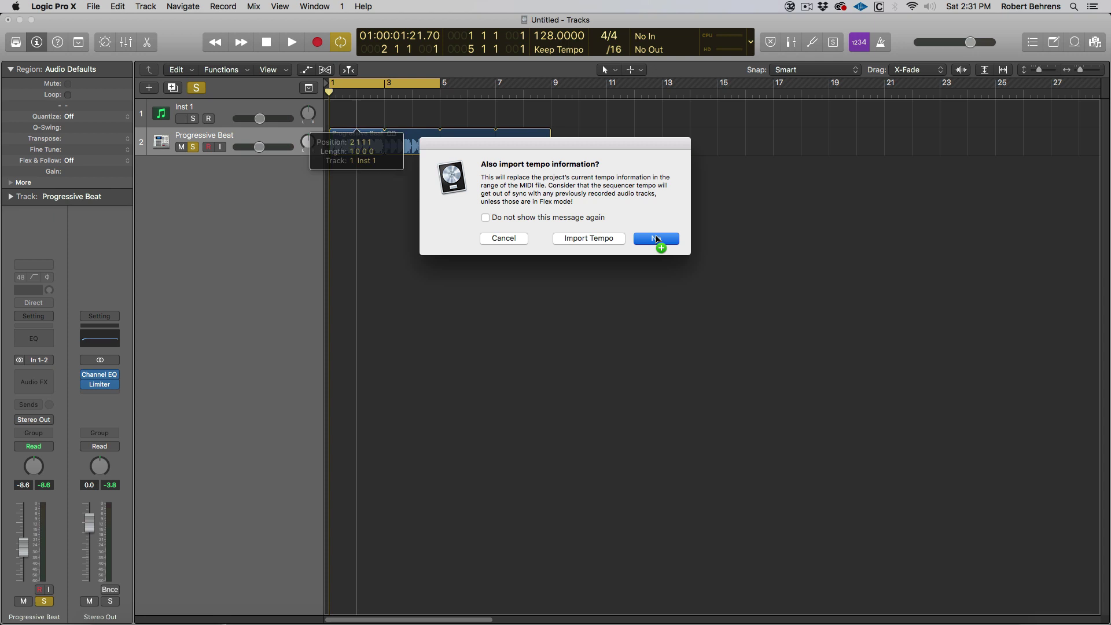
left_click_drag(440, 105, 412, 105)
- Unsolo and mute the Progressive Beat track, then open the Spire-1.1 instrument on Inst 1
left_click(194, 119)
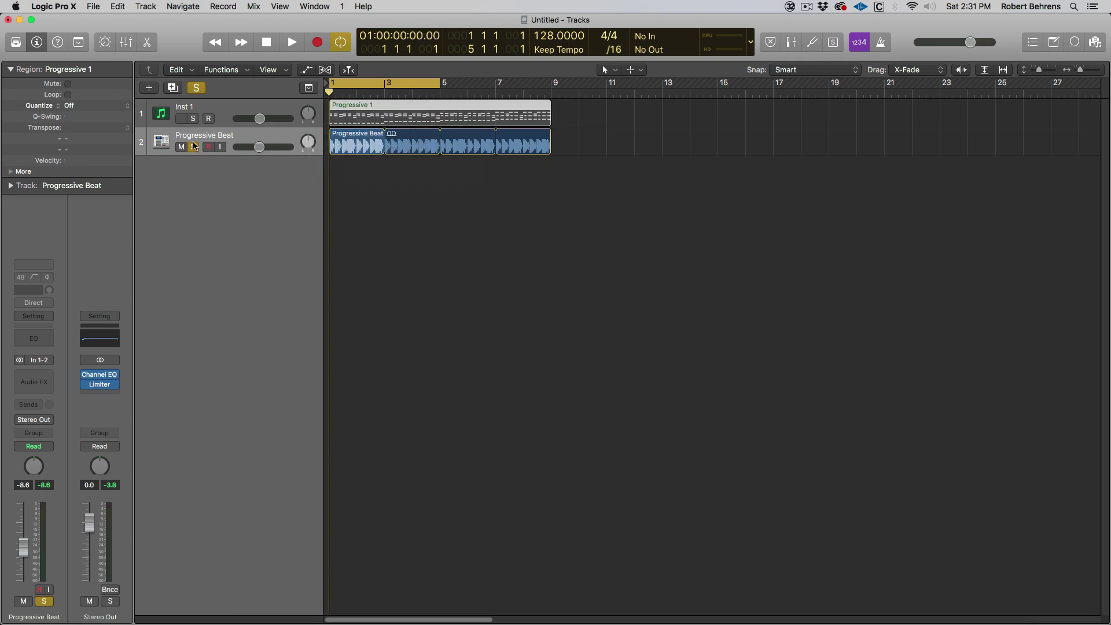
left_click(181, 147)
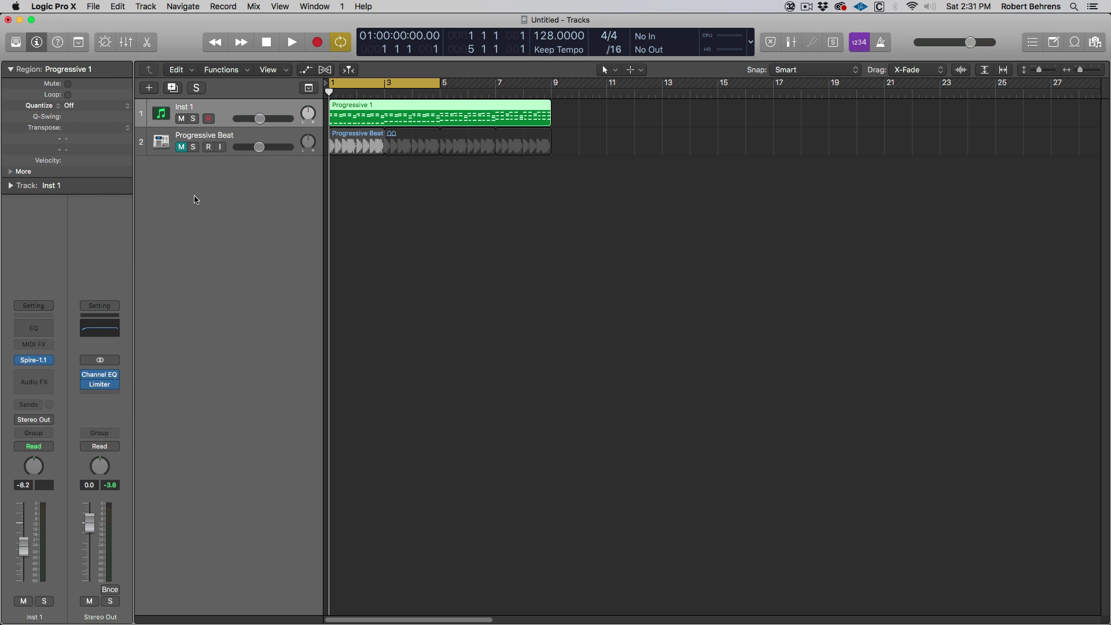
left_click(40, 361)
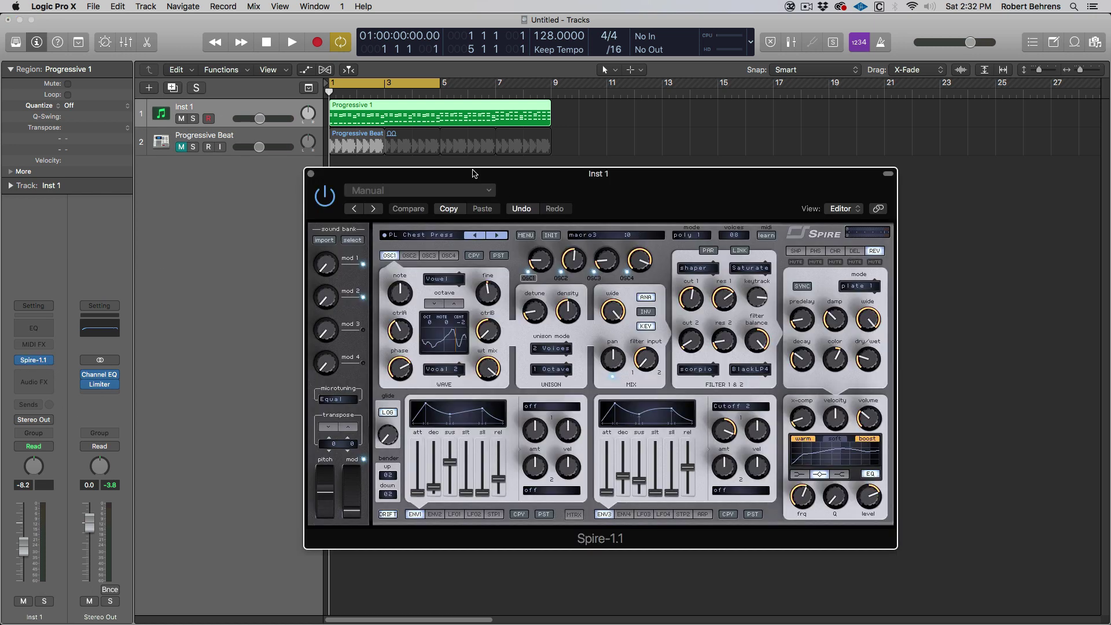
left_click_drag(472, 173, 562, 200)
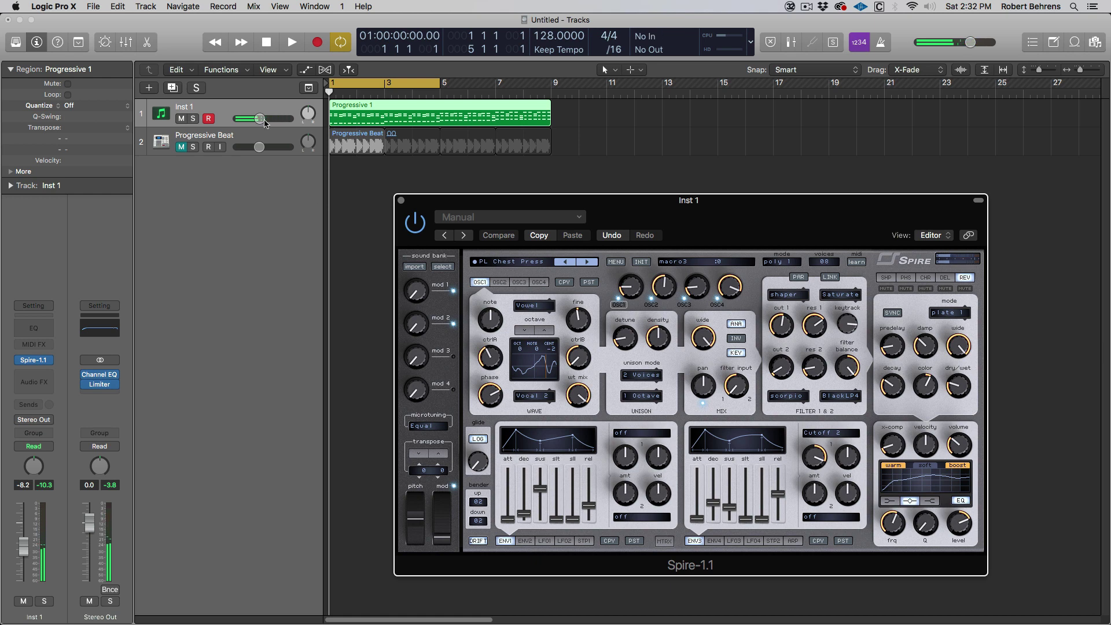
- Play the Progressive 1 region briefly, then transpose all its notes up one octave in the Piano Roll
key("space")
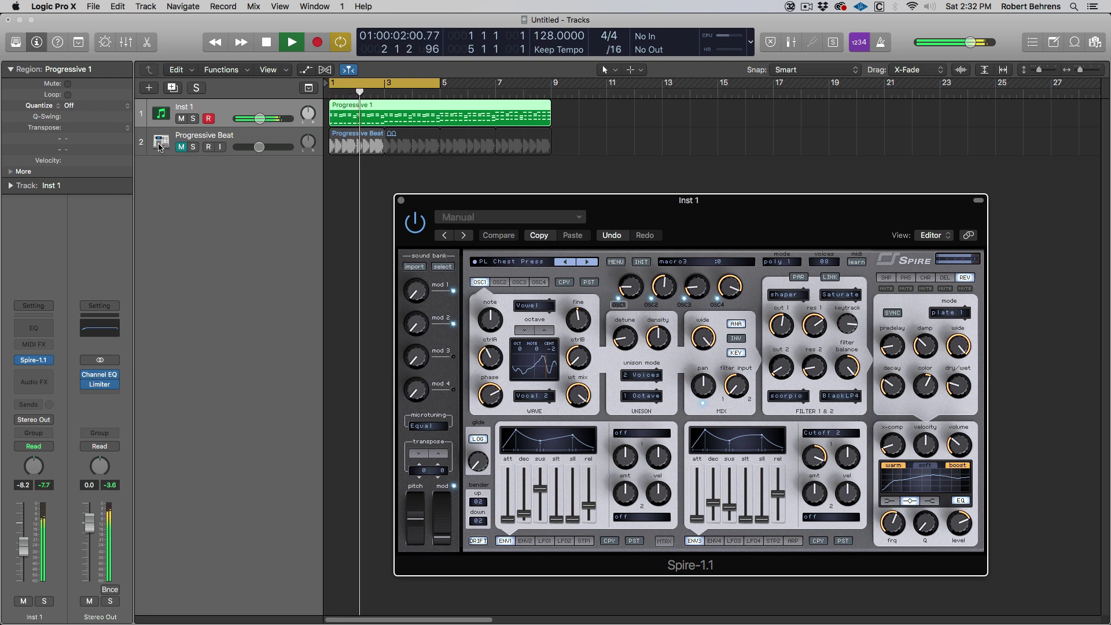
key("space")
left_click(401, 108)
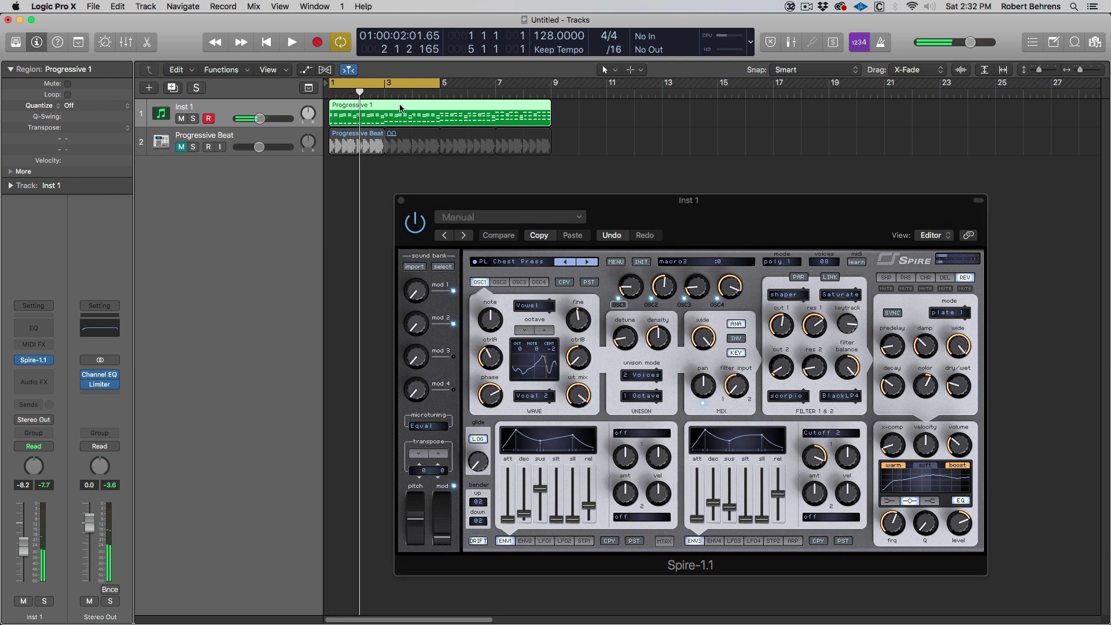
double_click(400, 108)
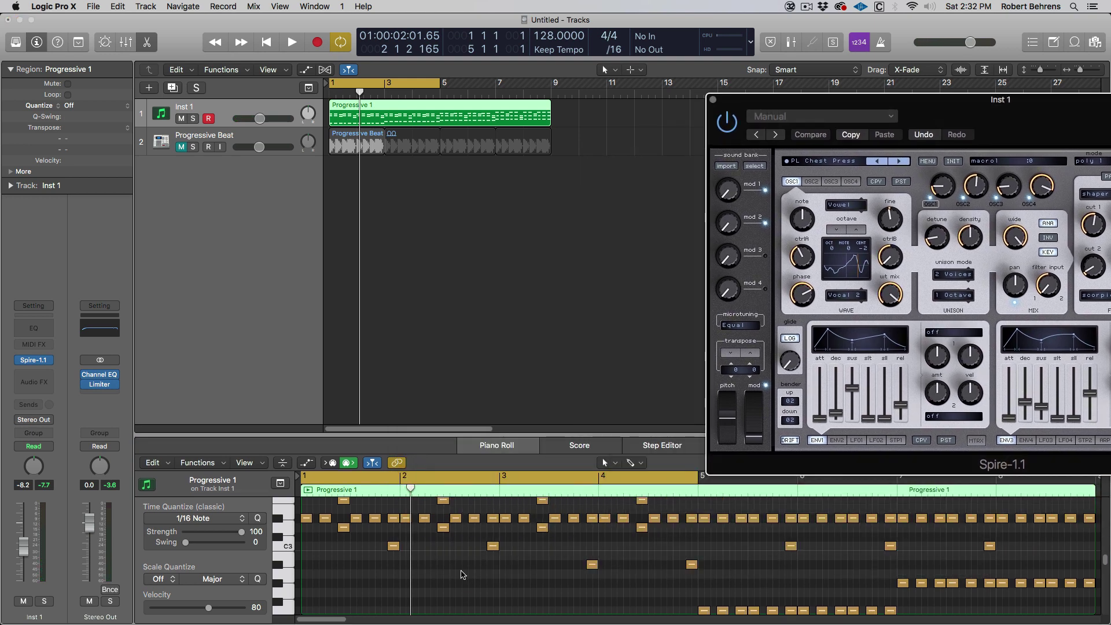
left_click(463, 575)
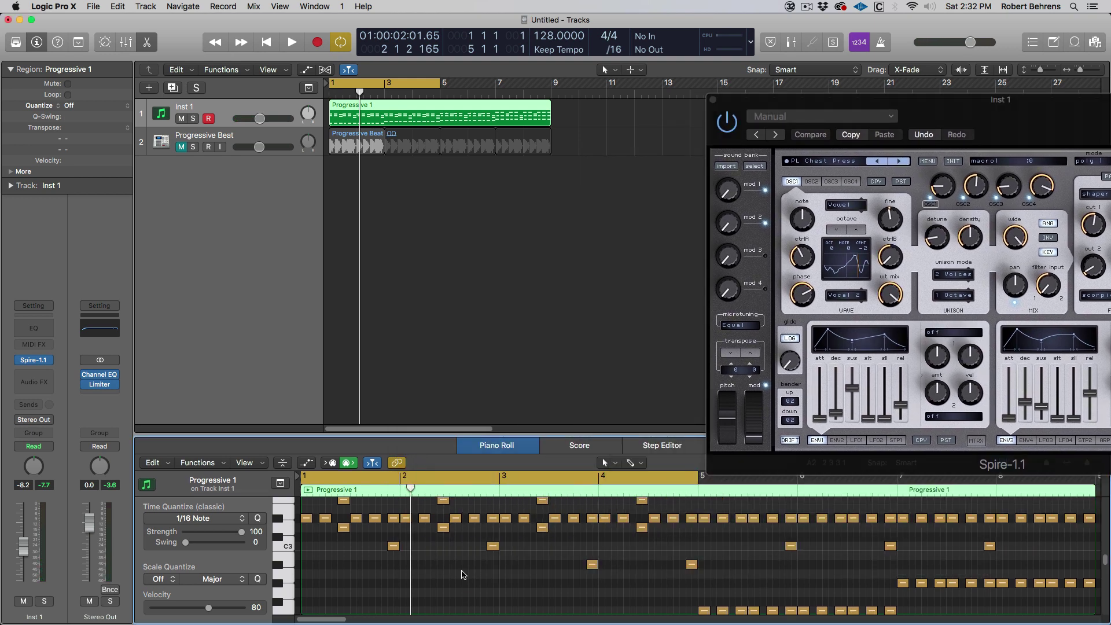
key("super+a")
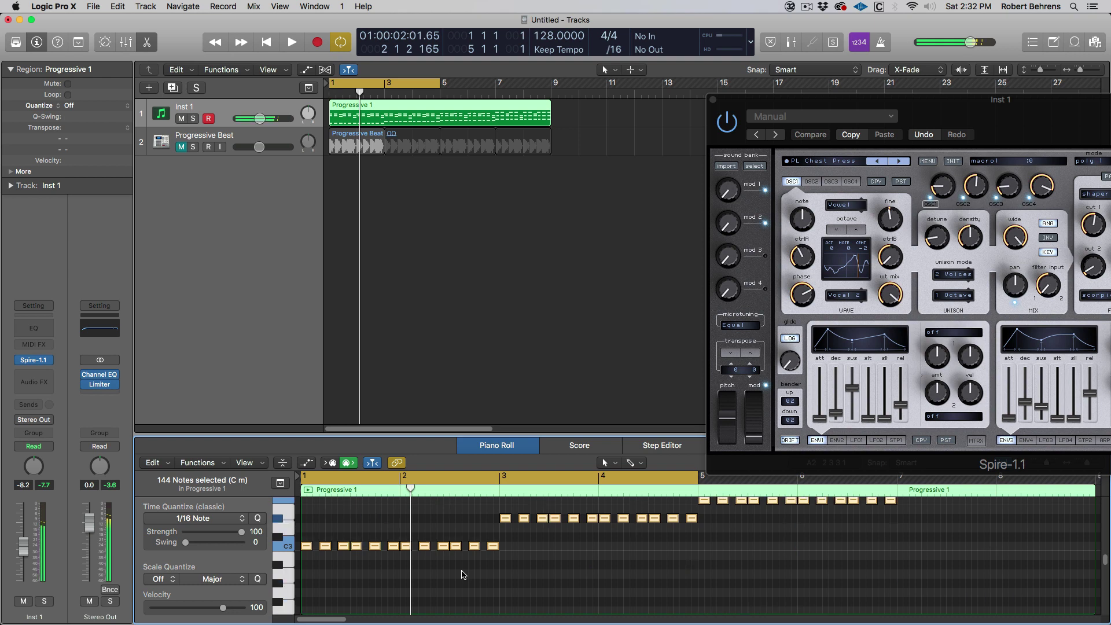
- Play the transposed Progressive 1 region from the start, then delete it from the Inst 1 track
key("space")
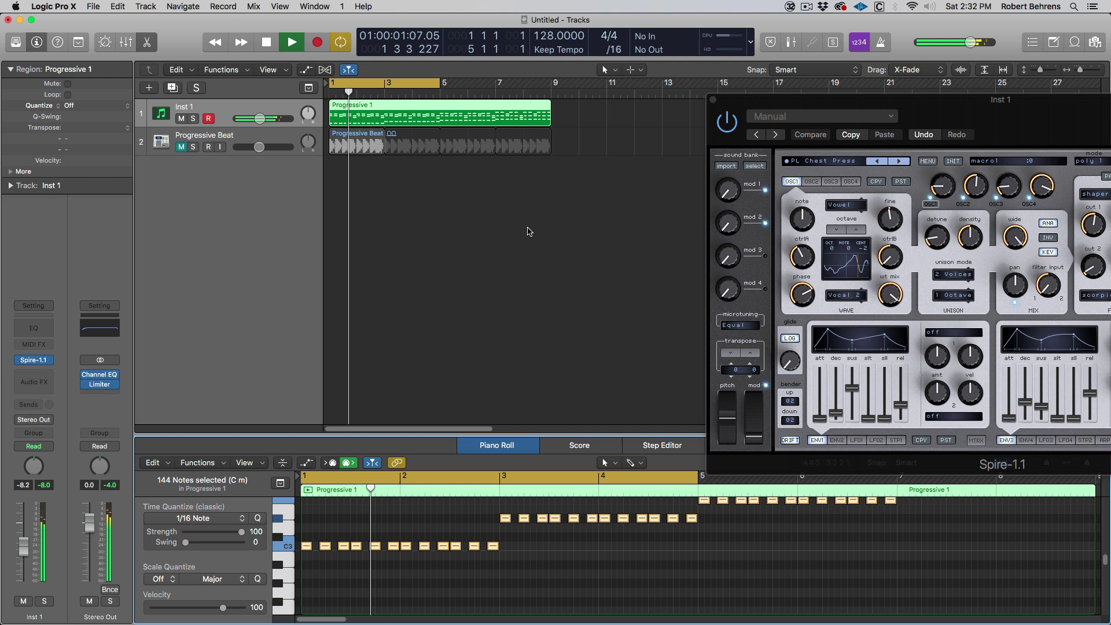
key("space")
key("Return")
key("space")
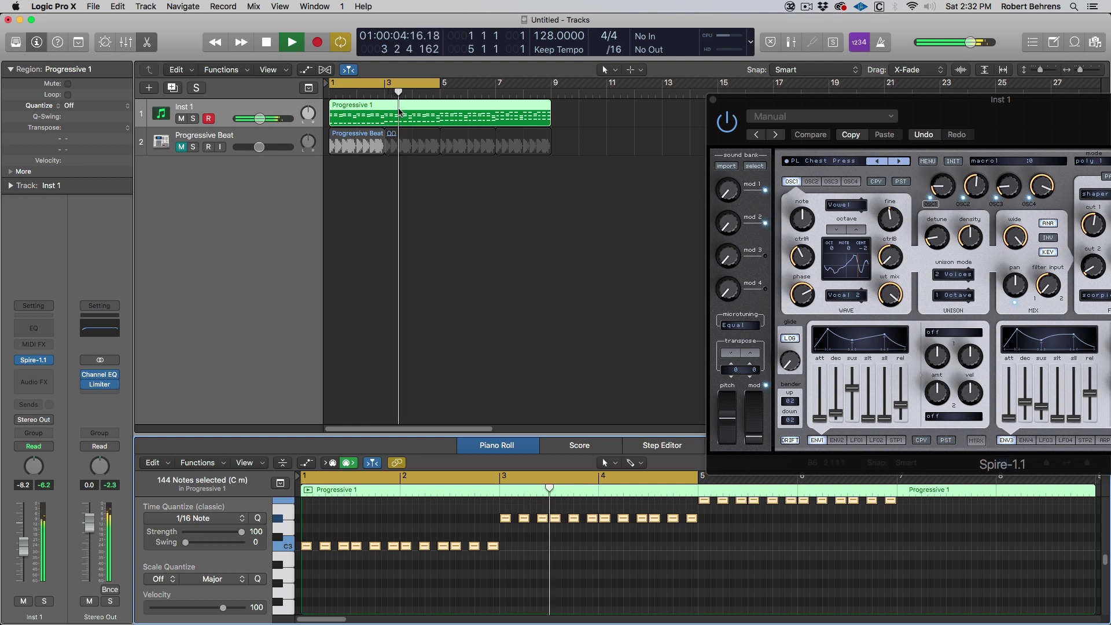
key("space")
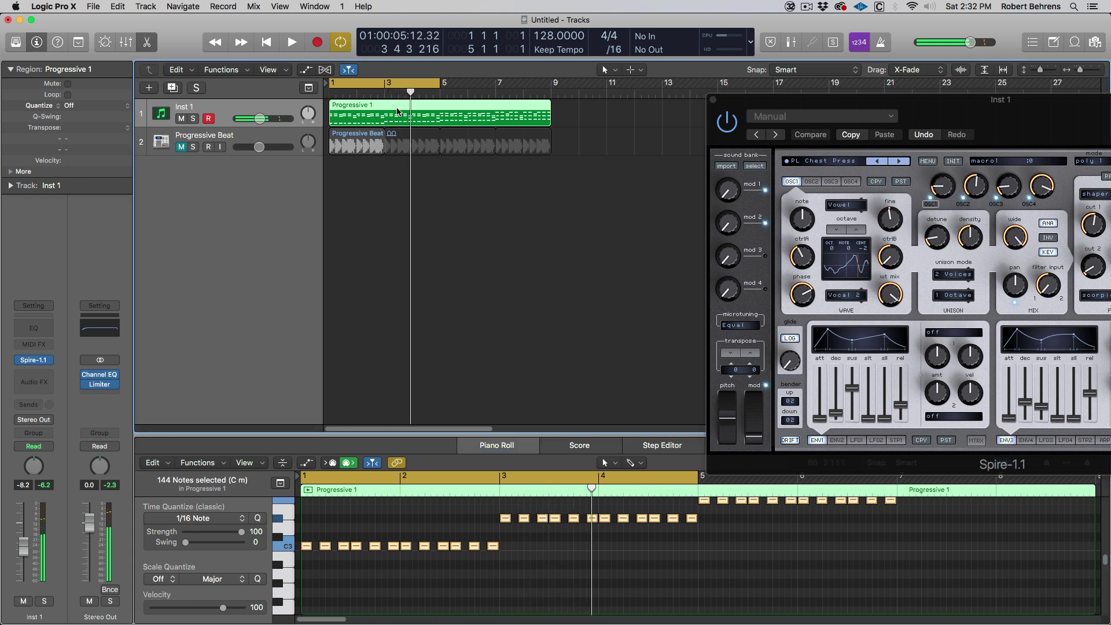
key("Delete")
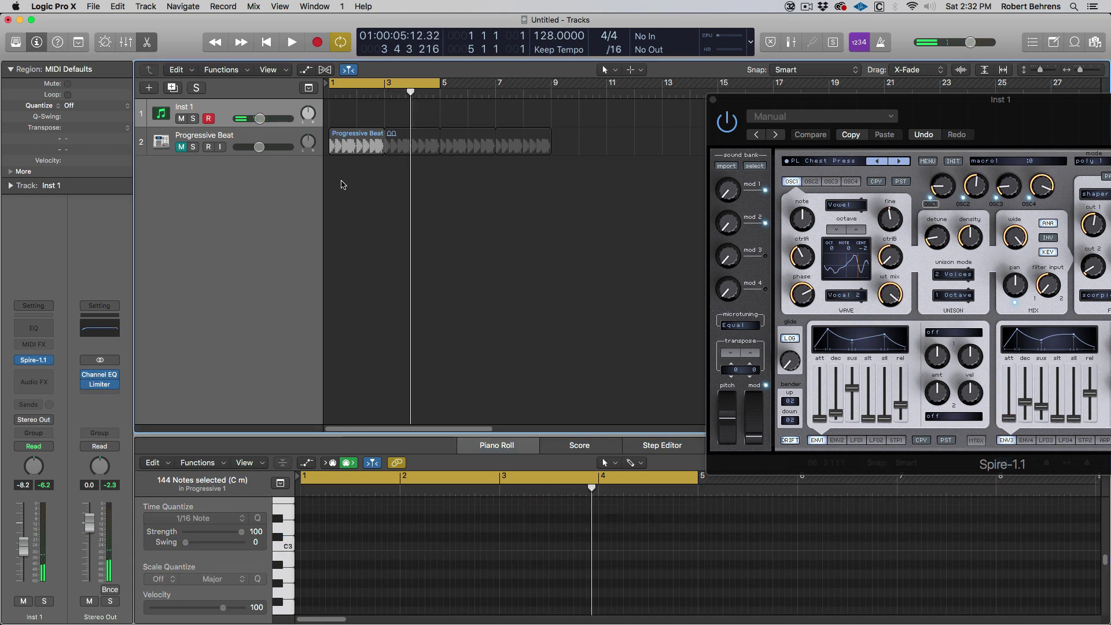
- Bring up the Chord Progressions folder in Finder and MIDIPlayer X, and audition chord progressions with the player
key("ctrl+Up")
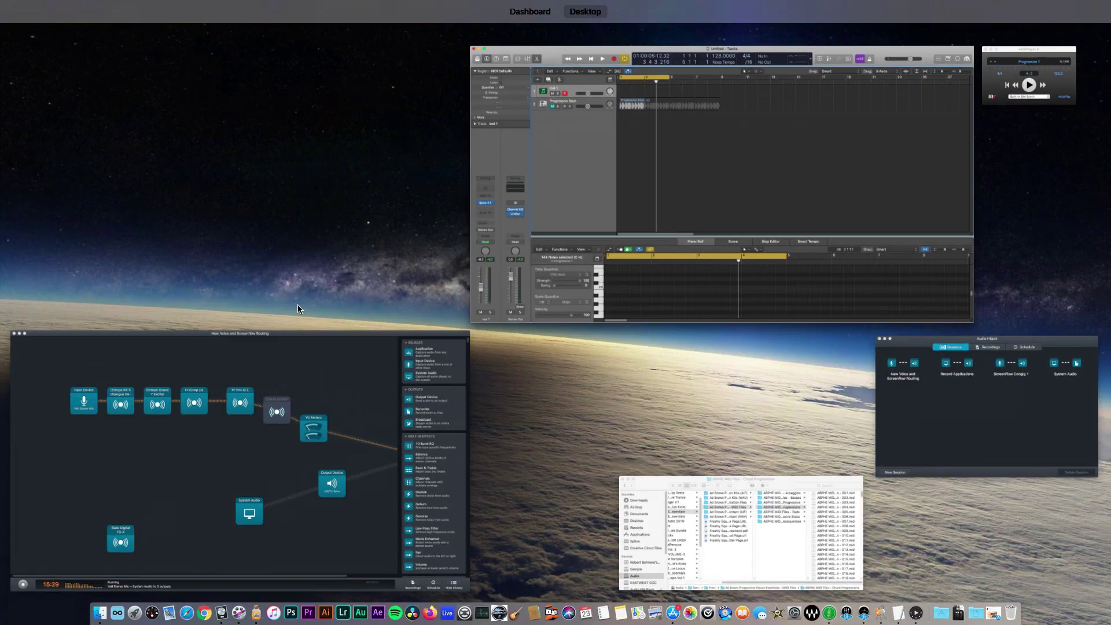
left_click(715, 512)
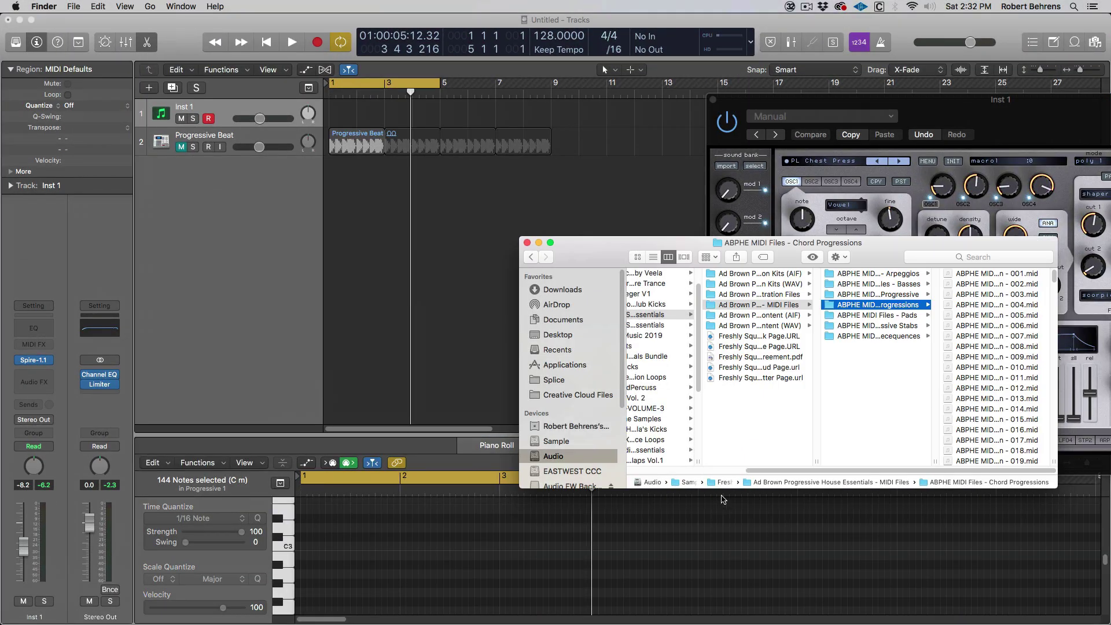
key("ctrl+Up")
left_click(1012, 75)
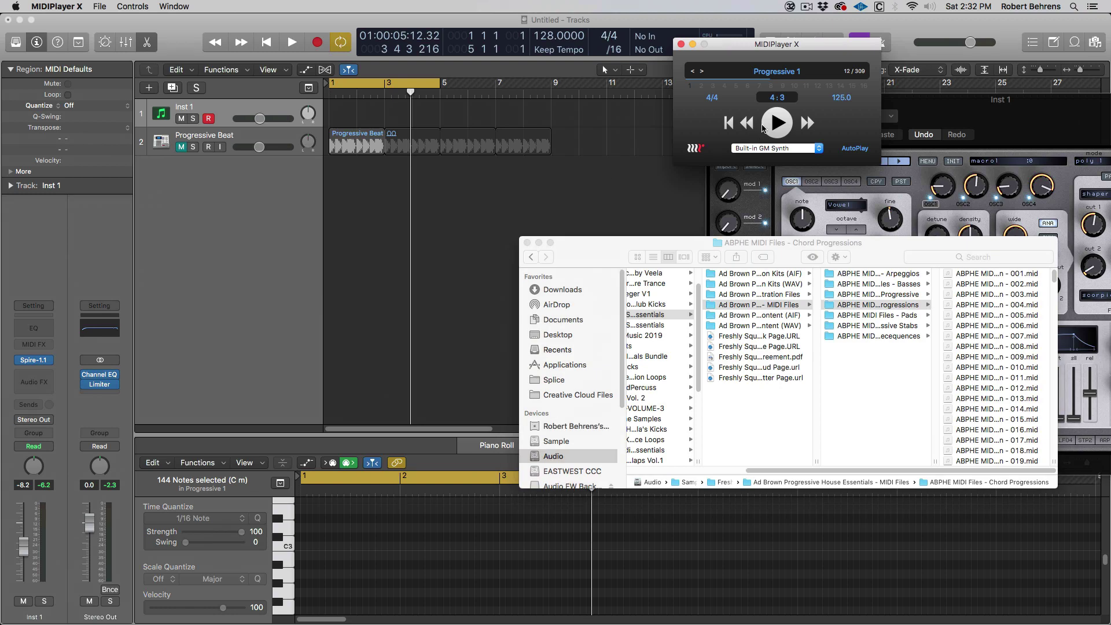
left_click(774, 124)
left_click(777, 125)
- Import the Massive 1 chord progression file onto the Inst 1 track without its tempo, align it to bar 1 and cycle bars 1 to 9
left_click_drag(976, 451, 363, 116)
left_click(656, 238)
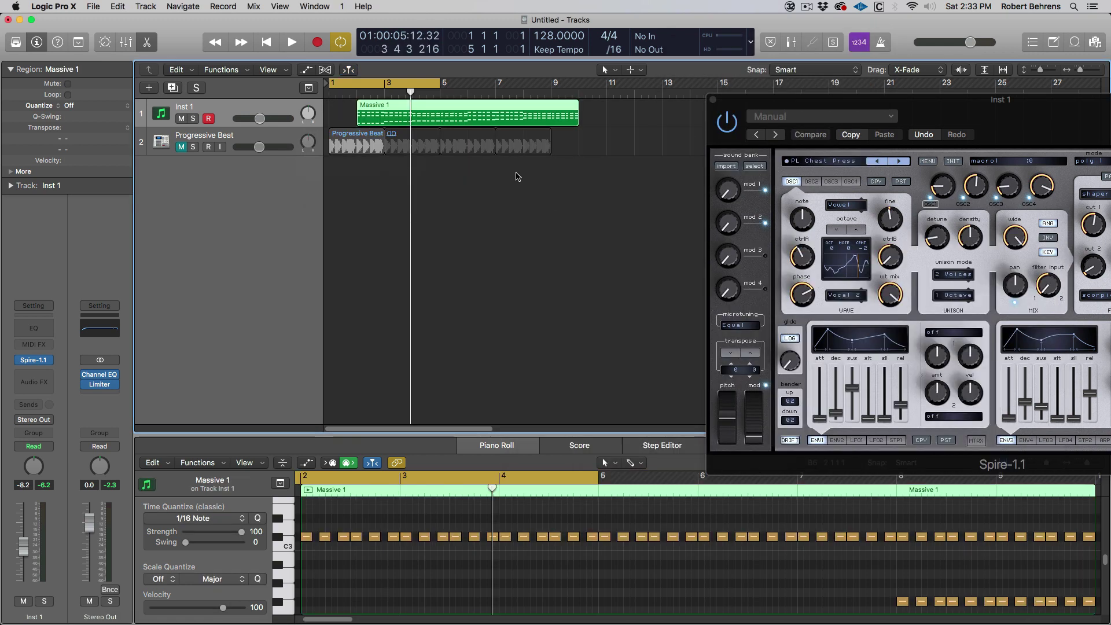
left_click_drag(496, 106, 551, 82)
- Play the Massive 1 region and switch the Spire synth to the PL V-Mode preset, then stop playback
key("space")
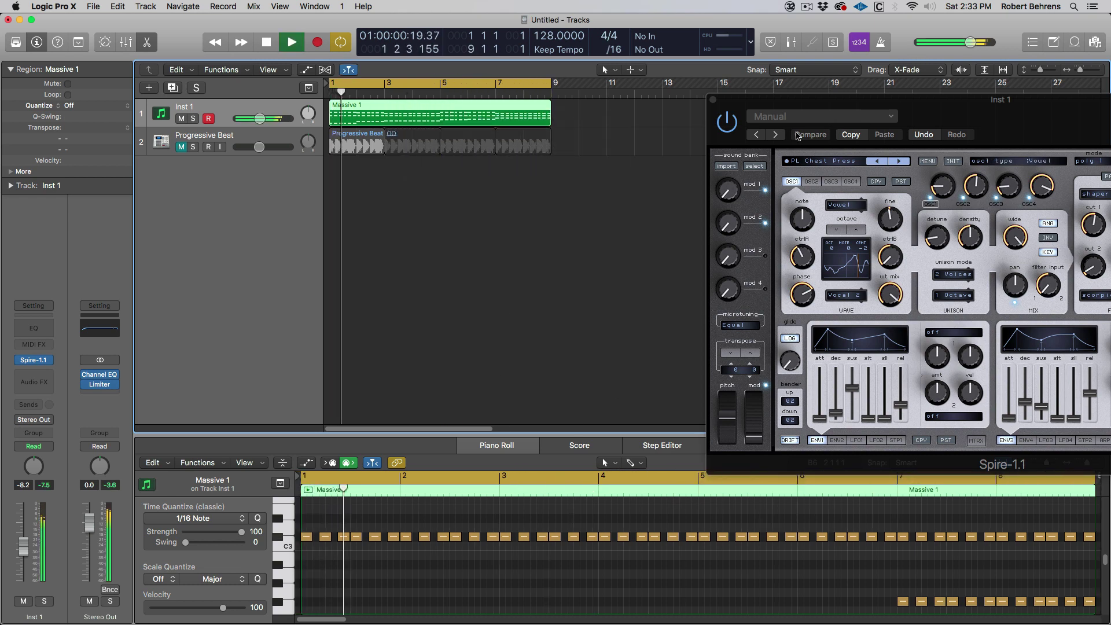
left_click_drag(851, 107, 786, 115)
key("space")
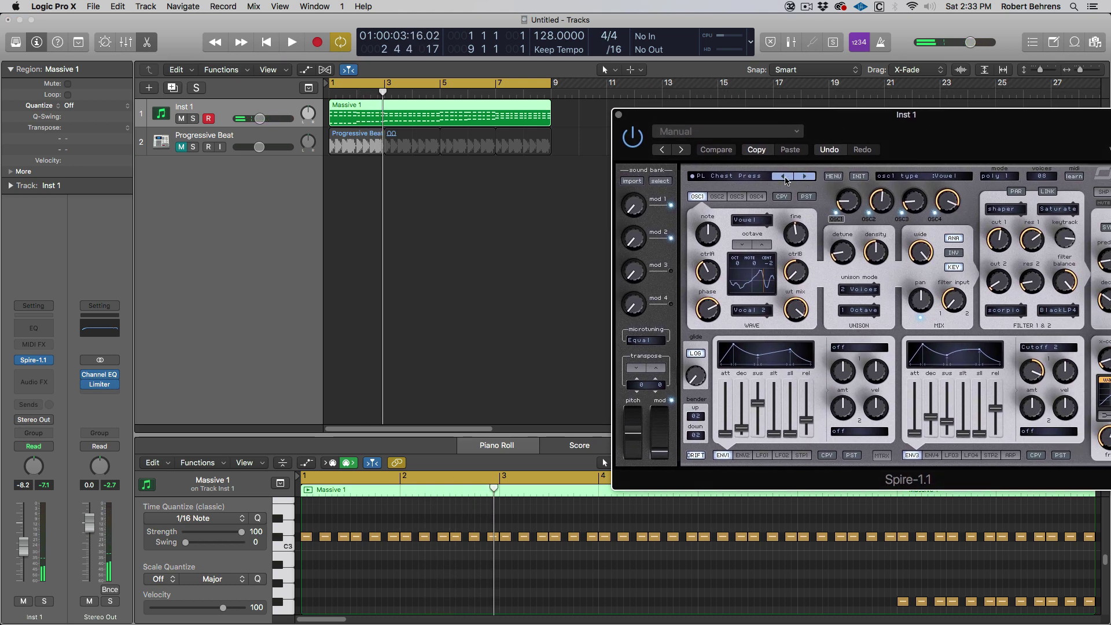
key("space")
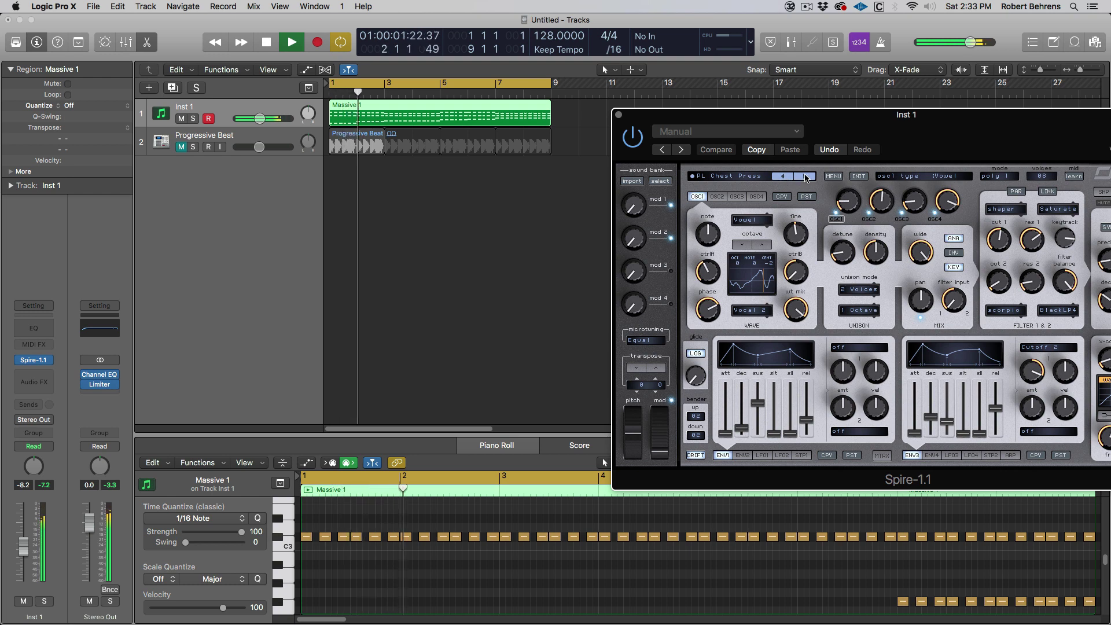
left_click(804, 176)
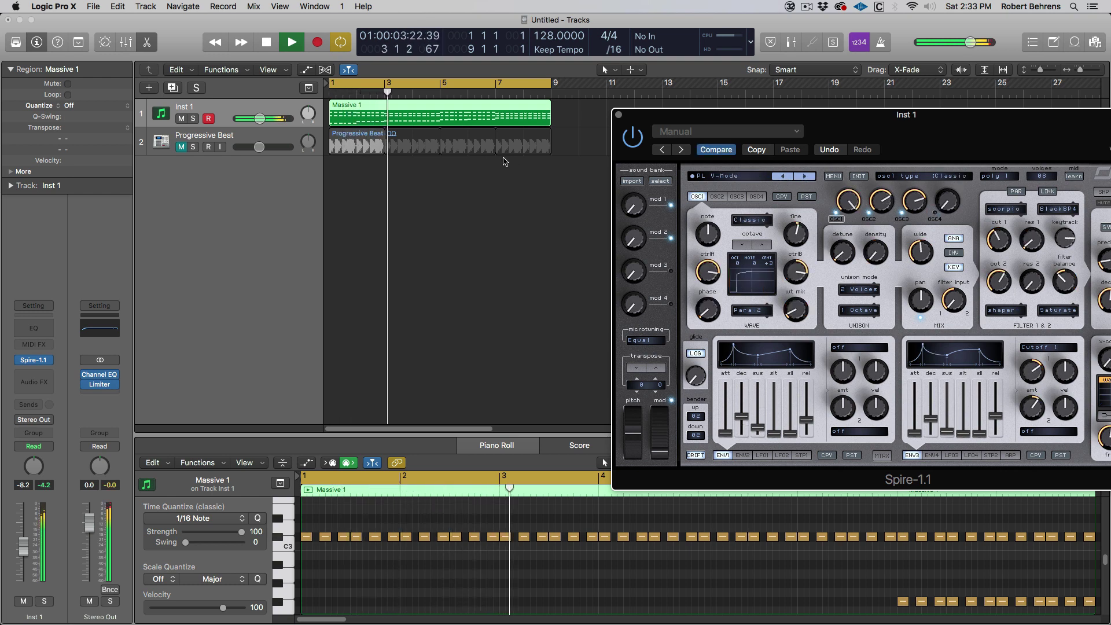
key("space")
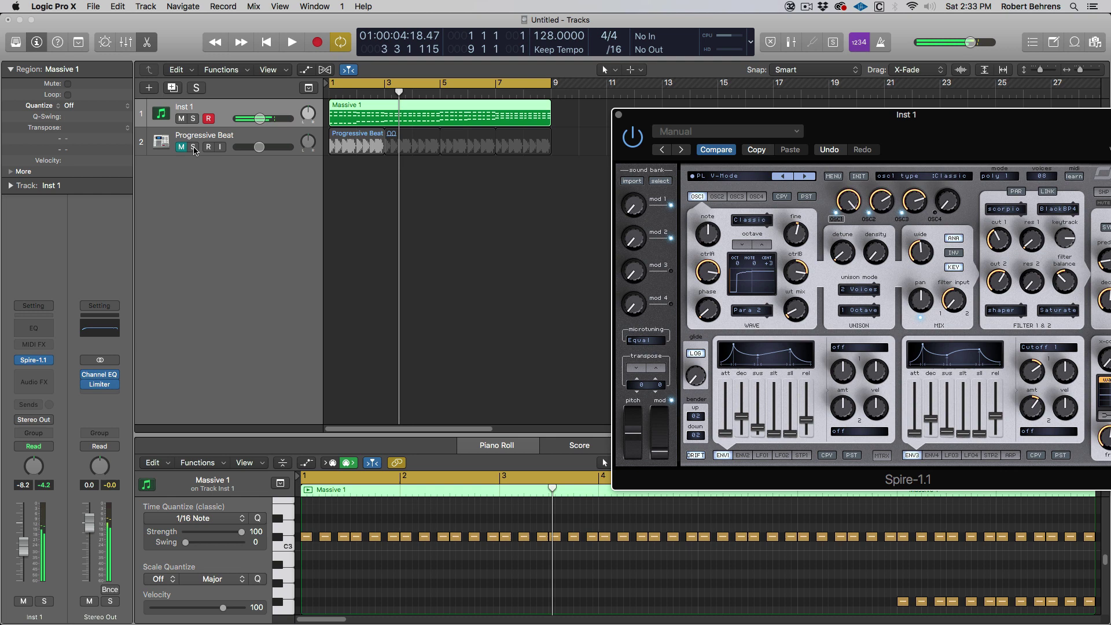
- Solo both the Progressive Beat and Inst 1 tracks and play the chords together with the beat
left_click(194, 149)
key("space")
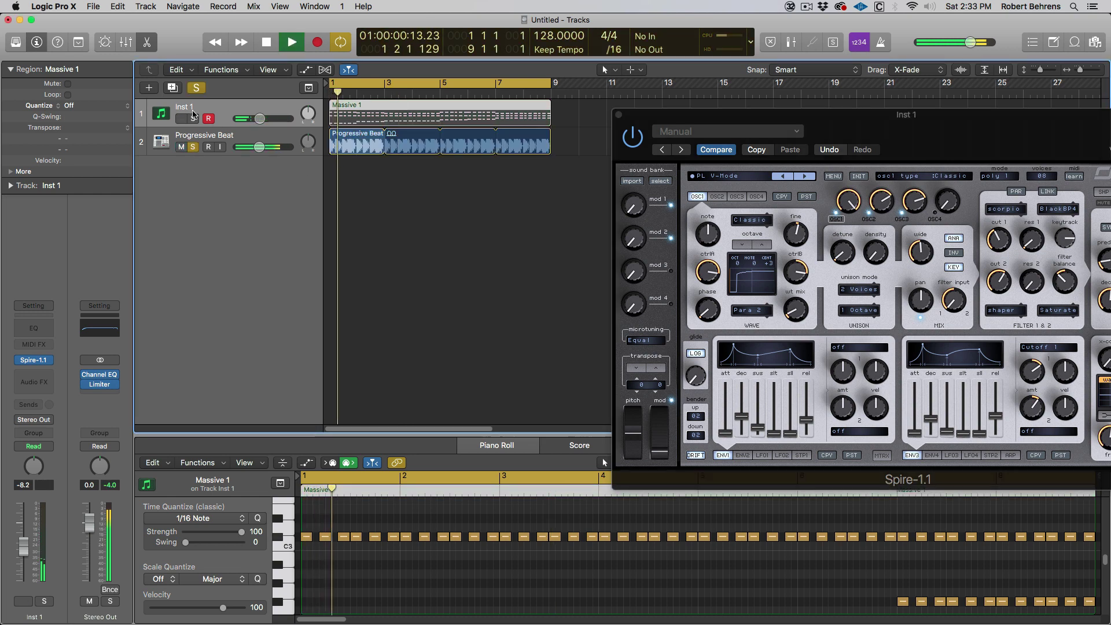
left_click(195, 119)
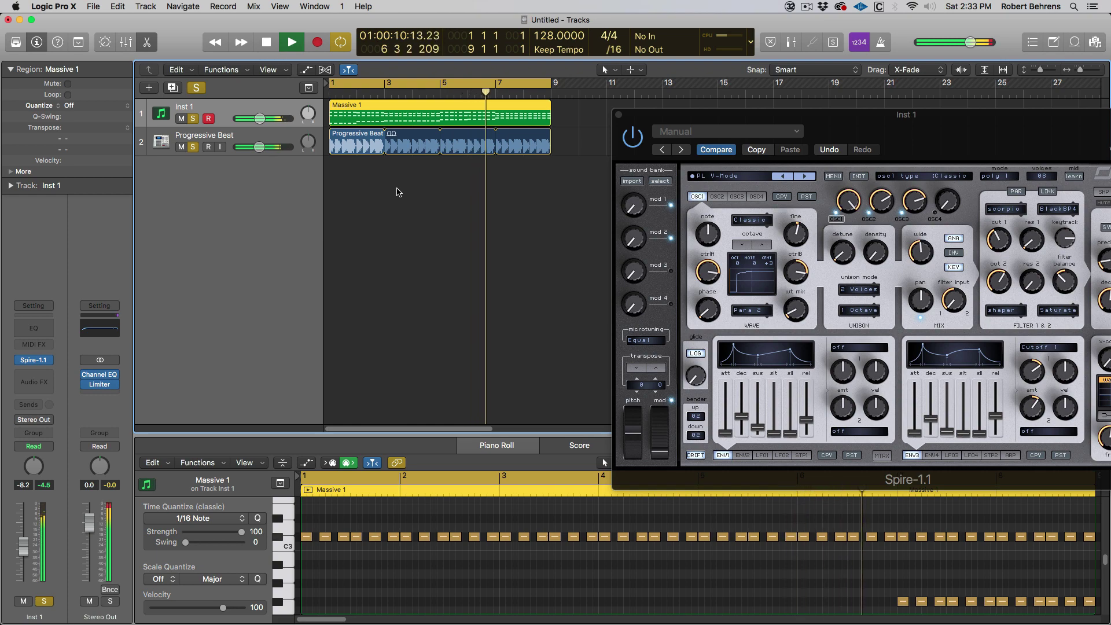
- Hide the Spire window, enlarge the Piano Roll to show all notes of the Massive 1 region, and stop playback
key("v")
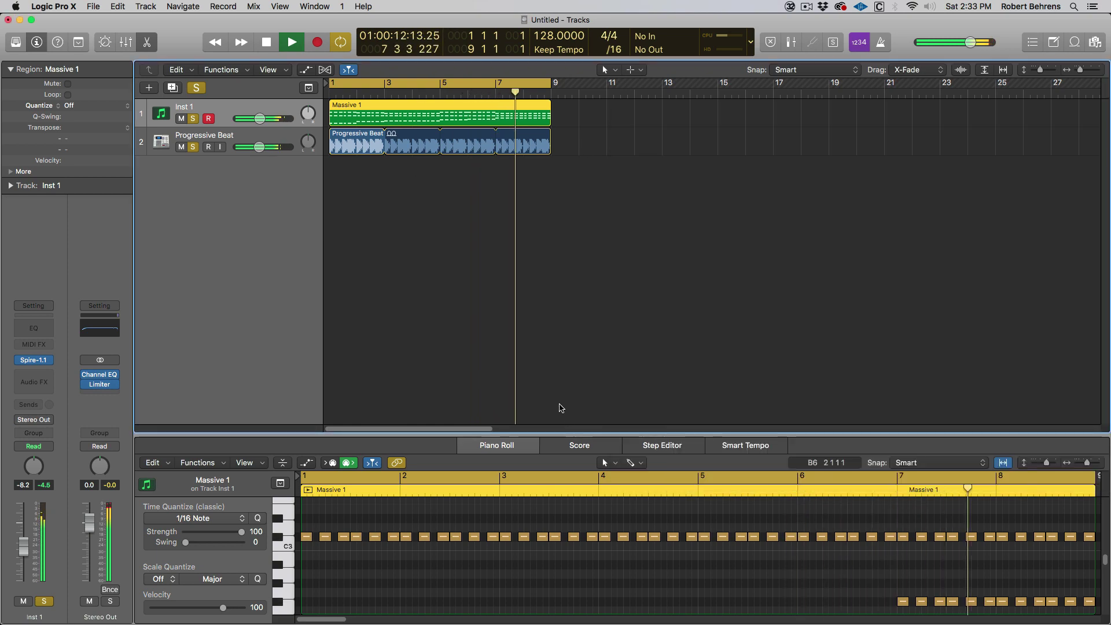
left_click_drag(571, 433, 573, 234)
left_click(583, 409, "ctrl+alt")
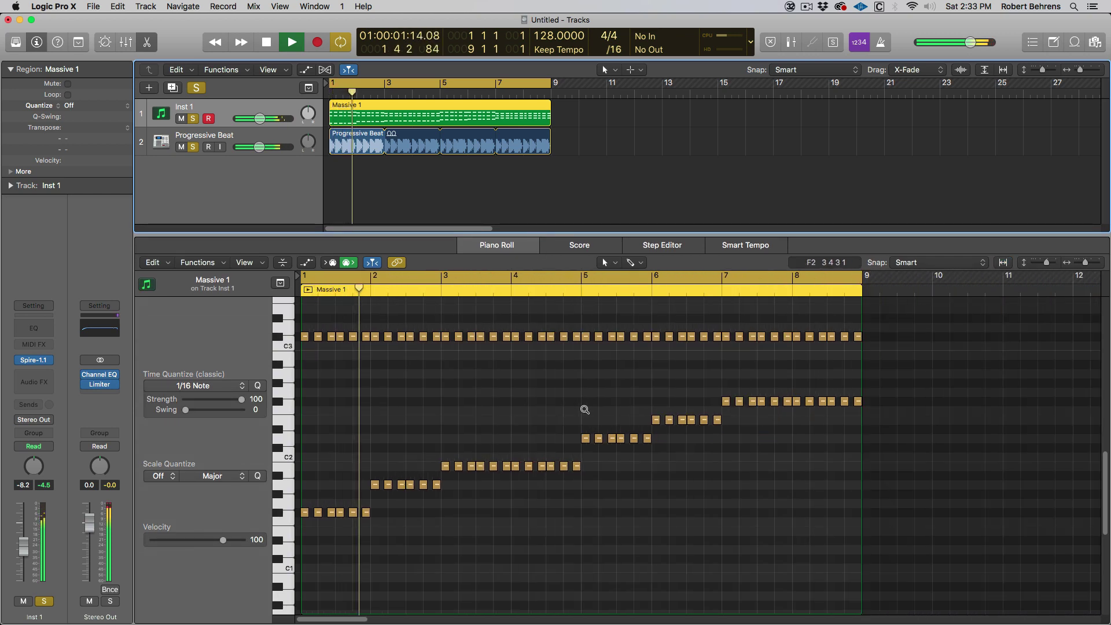
left_click(584, 413, "ctrl+alt")
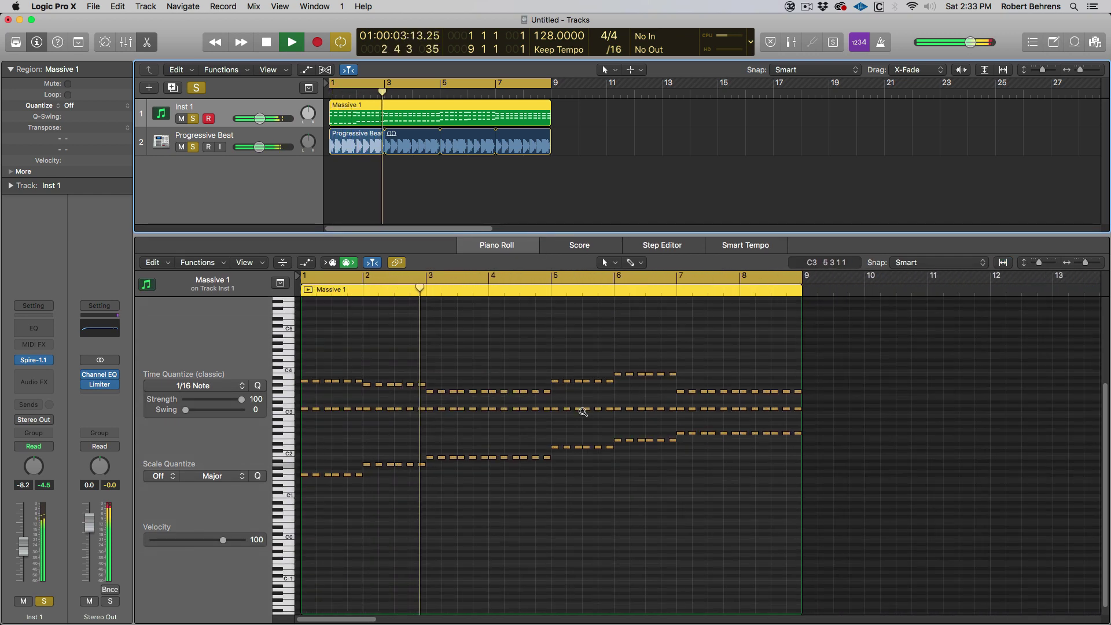
key("space")
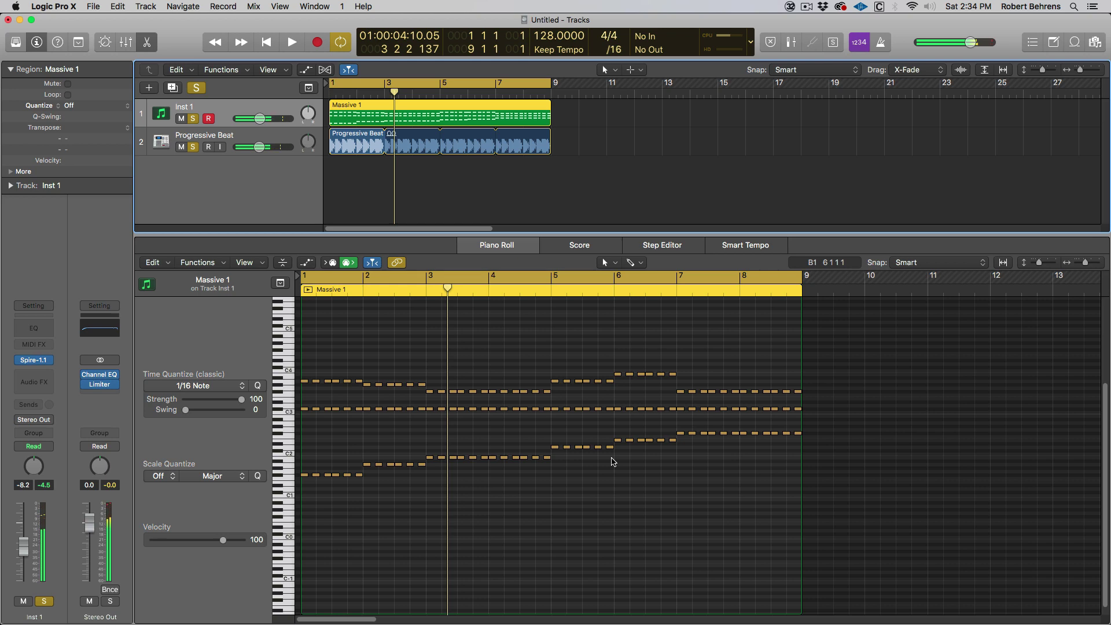